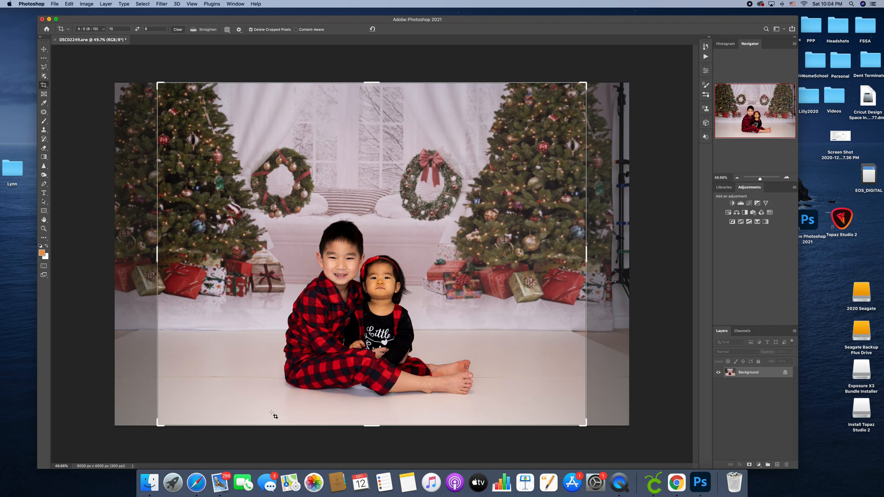
Leave the crop unapplied and duplicate the Background layer
left_click(43, 50)
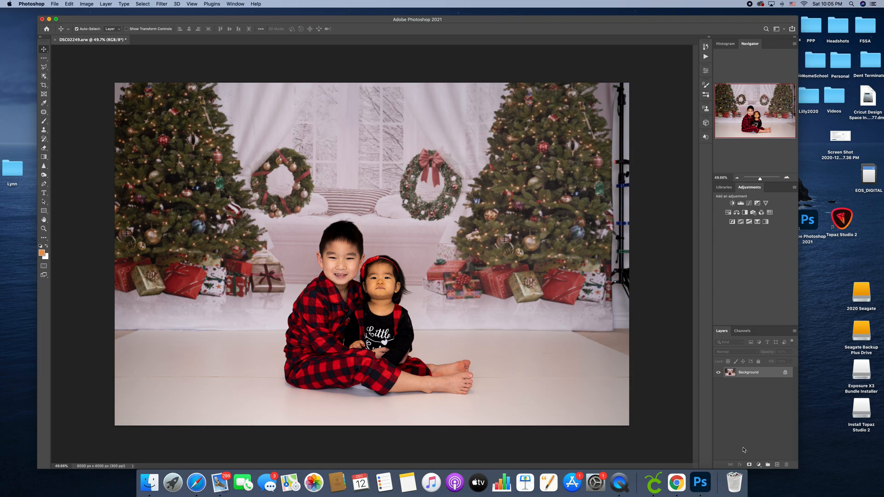
left_click_drag(750, 374, 778, 464)
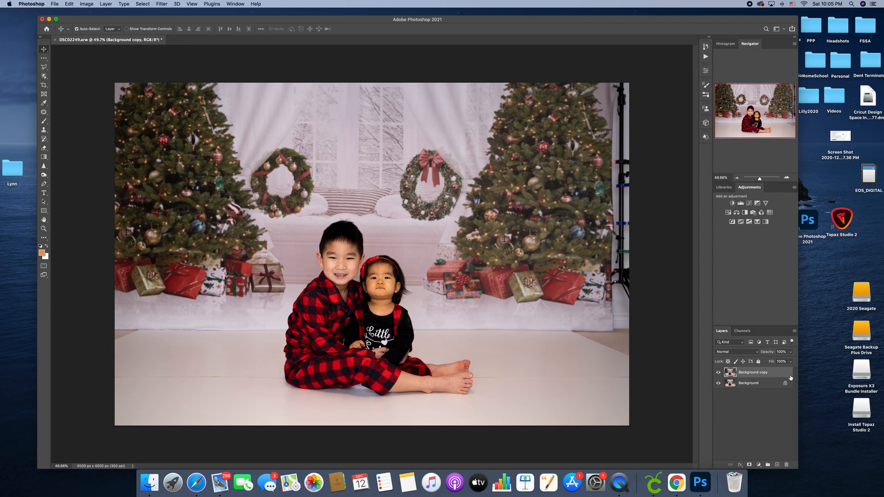
Sample the pale floor colour of the backdrop and set up a Soft Round brush at 412 px with 0% hardness
left_click(761, 178)
left_click_drag(758, 124, 759, 135)
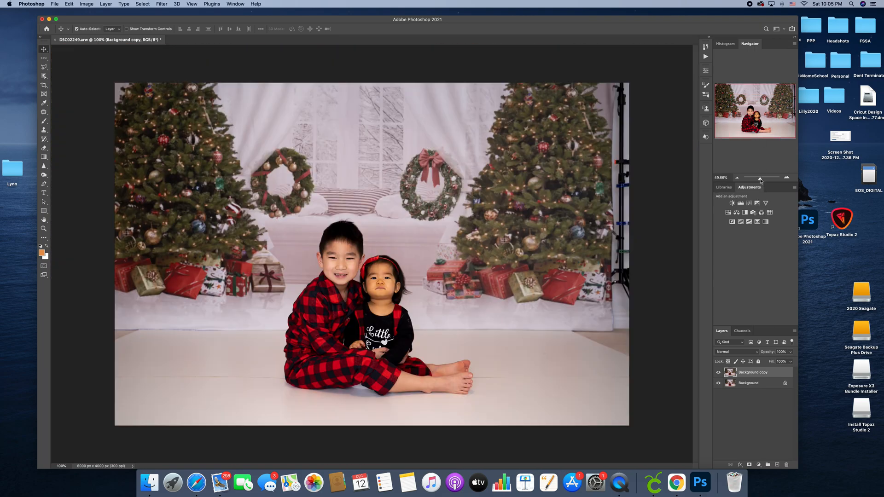
left_click(760, 179)
left_click(763, 180)
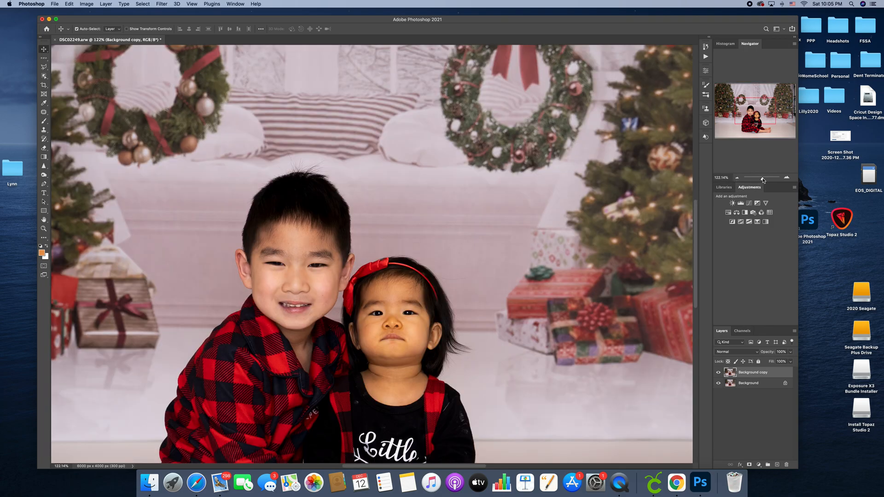
left_click_drag(763, 180, 761, 182)
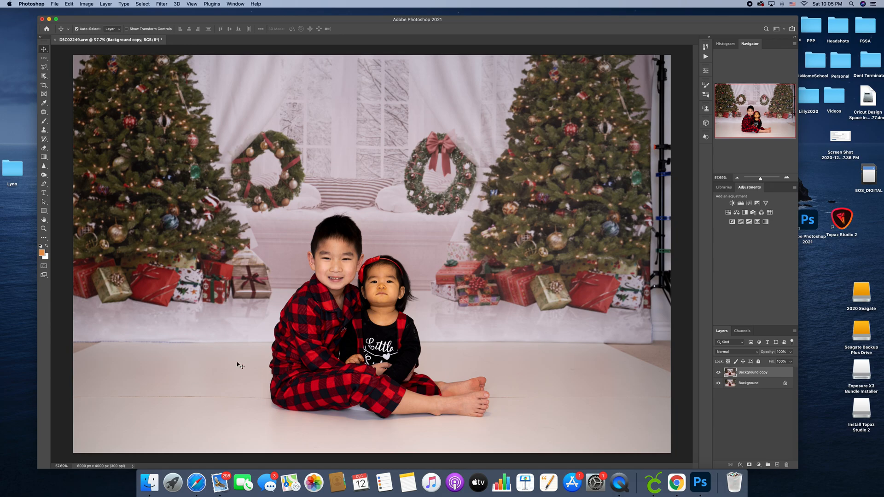
left_click(44, 104)
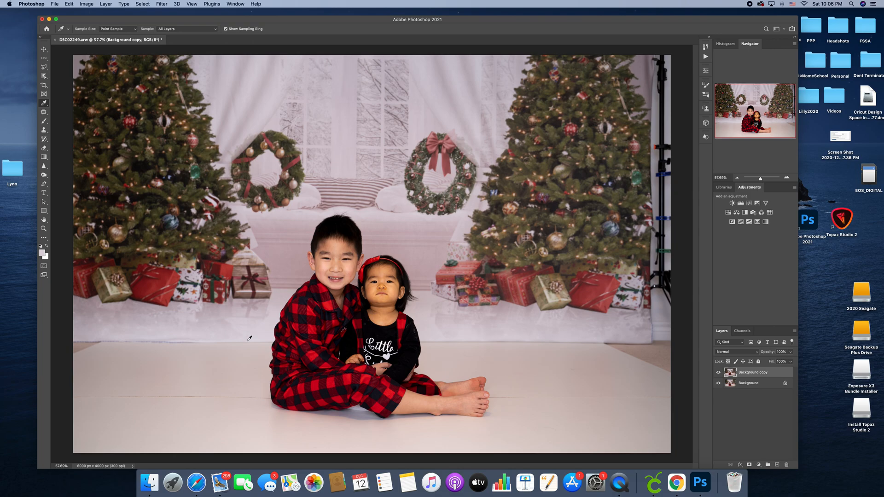
left_click(45, 122)
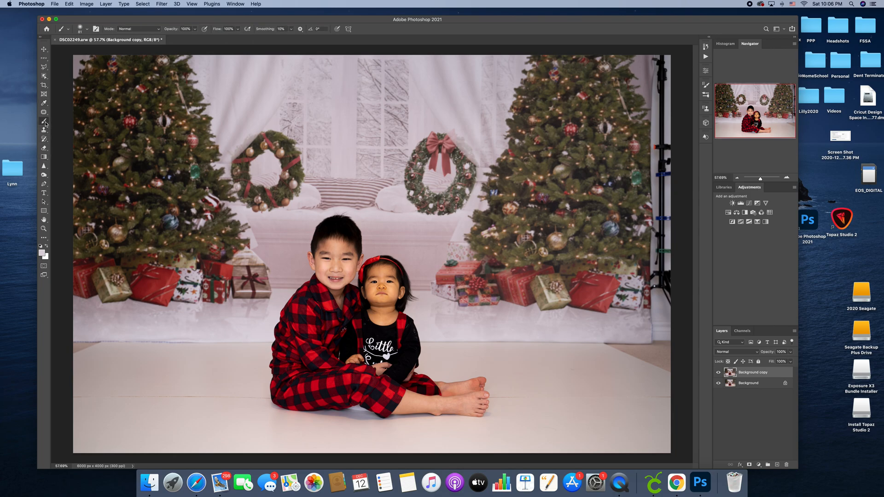
left_click(86, 30)
left_click(112, 52)
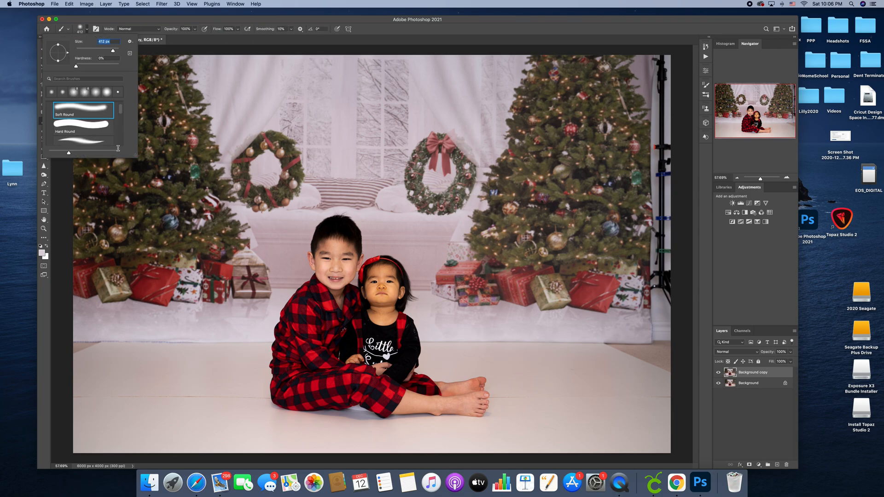
Paint the sampled colour over the whole floor around the children on the Background copy layer, covering the backdrop's lower edge
left_click(94, 348)
mouse_move(92, 339)
left_mouse_down()
mouse_move(87, 436)
mouse_move(98, 439)
mouse_move(78, 440)
mouse_move(98, 444)
mouse_move(201, 436)
mouse_move(102, 410)
mouse_move(181, 385)
mouse_move(106, 354)
mouse_move(259, 351)
mouse_move(254, 396)
mouse_move(271, 417)
mouse_move(429, 434)
mouse_move(186, 424)
mouse_move(140, 438)
mouse_move(223, 439)
mouse_move(169, 404)
mouse_move(236, 382)
mouse_move(236, 367)
mouse_move(145, 344)
mouse_move(163, 353)
mouse_move(104, 362)
mouse_move(232, 364)
mouse_move(263, 348)
mouse_move(182, 368)
mouse_move(75, 437)
mouse_move(296, 441)
mouse_move(396, 428)
mouse_move(444, 432)
mouse_move(393, 432)
mouse_move(457, 446)
mouse_move(633, 449)
mouse_move(668, 438)
mouse_move(660, 432)
mouse_move(662, 358)
mouse_move(426, 355)
mouse_move(435, 368)
mouse_move(541, 367)
mouse_move(649, 350)
mouse_move(558, 361)
mouse_move(504, 388)
mouse_move(503, 424)
mouse_move(557, 400)
mouse_move(596, 408)
mouse_move(637, 381)
mouse_move(601, 385)
mouse_move(652, 433)
mouse_move(521, 436)
mouse_move(554, 396)
left_mouse_up()
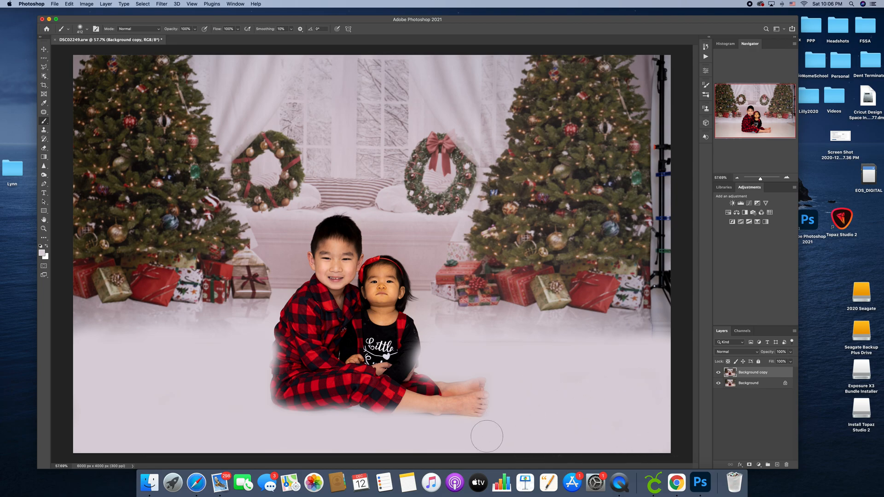
left_click_drag(211, 437, 142, 426)
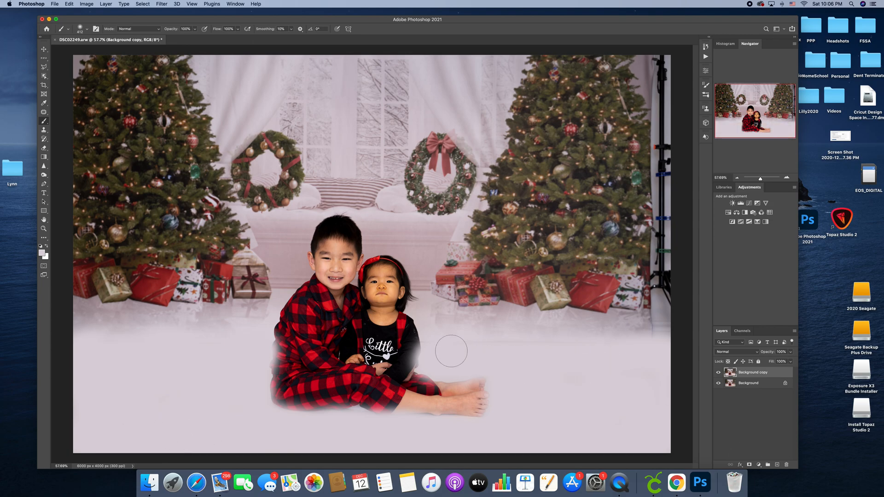
left_click_drag(428, 349, 439, 354)
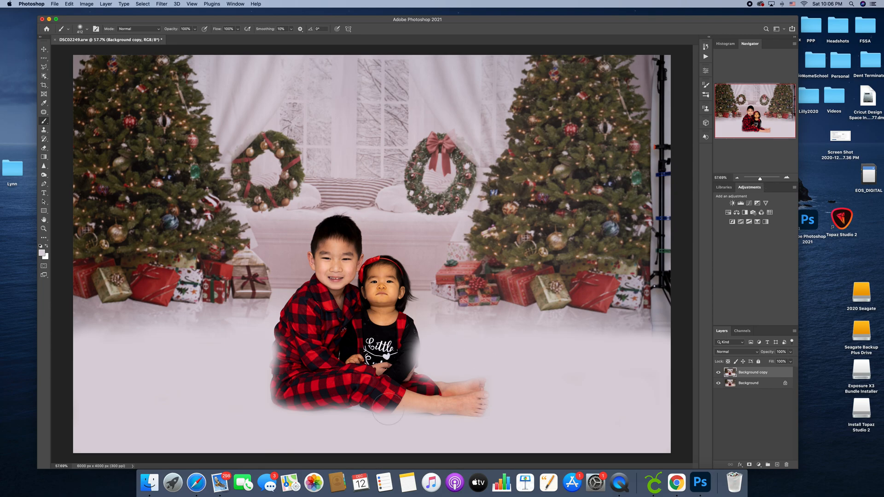
Add a white layer mask to the Background copy layer
left_click(750, 466)
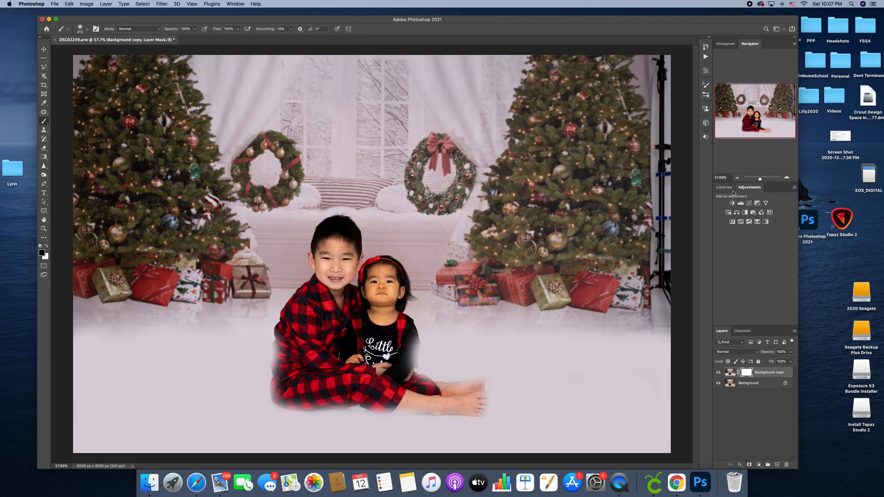
left_click(761, 179)
left_click_drag(758, 127, 756, 137)
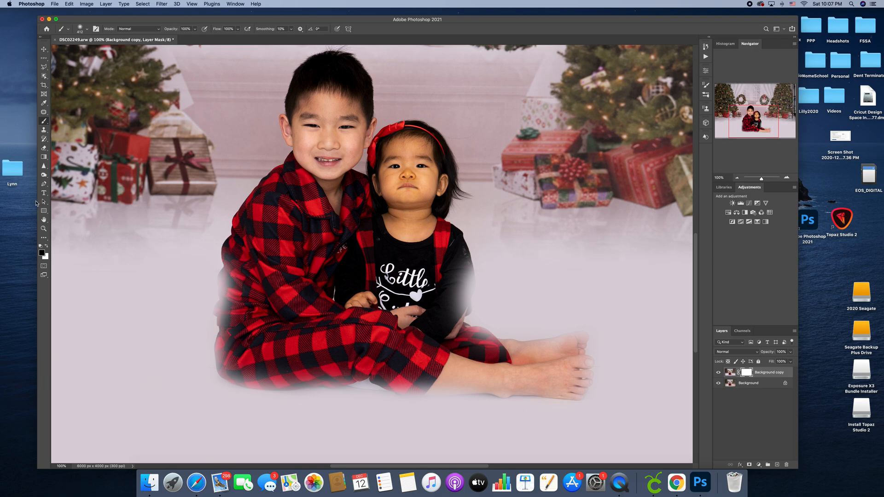
left_click(44, 149)
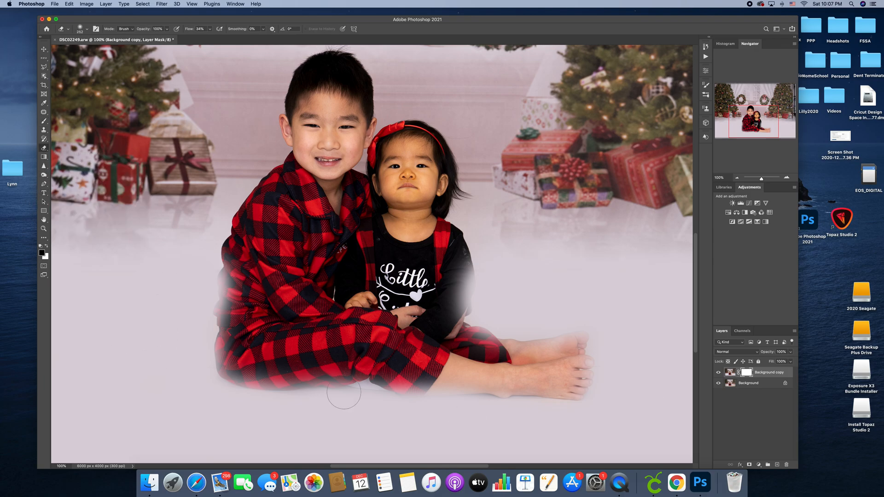
left_click(730, 372)
left_click(746, 373)
left_click(730, 372)
mouse_move(171, 331)
left_mouse_down()
mouse_move(148, 340)
mouse_move(115, 322)
mouse_move(257, 382)
left_mouse_up()
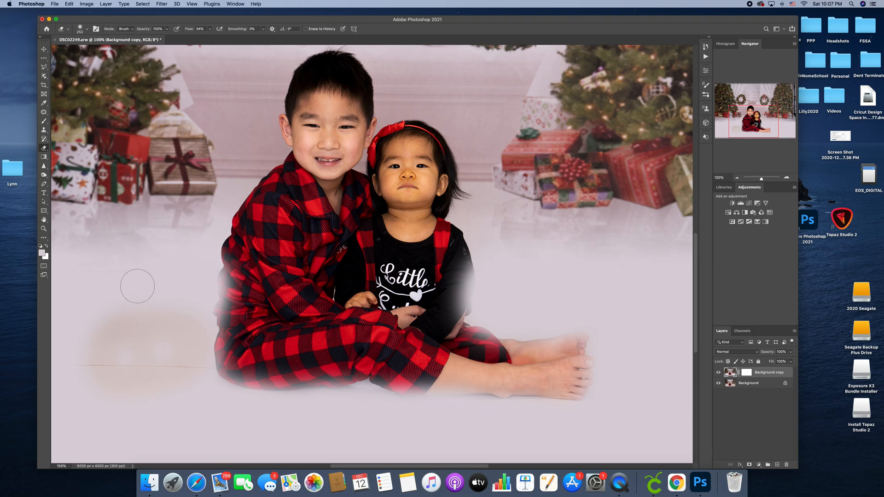
left_click(705, 48)
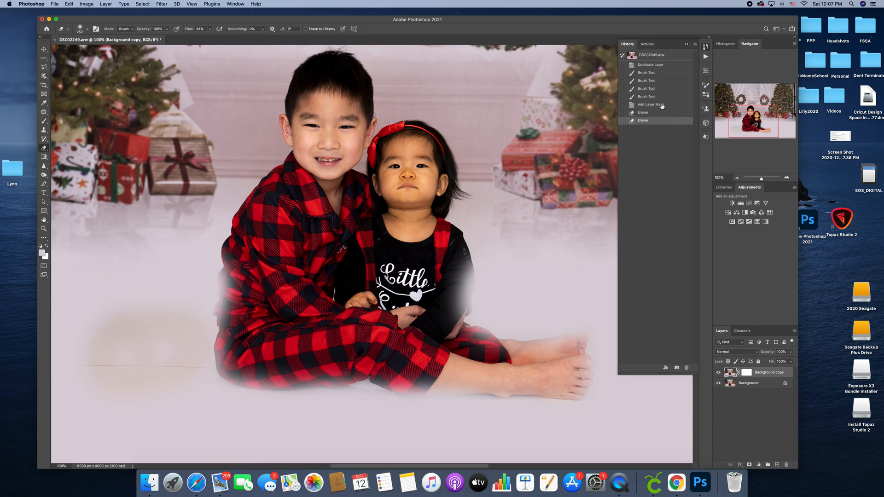
left_click(661, 105)
Test the layer mask beside the boy by brushing black to reveal the original floor and white to cover it again
left_click(746, 374)
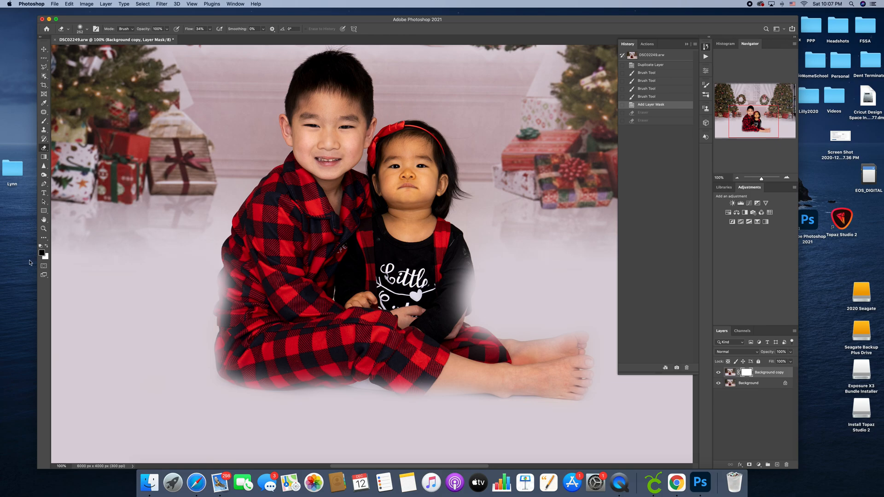
left_click(44, 122)
mouse_move(148, 322)
left_mouse_down()
mouse_move(147, 381)
mouse_move(141, 334)
mouse_move(143, 385)
mouse_move(141, 354)
left_mouse_up()
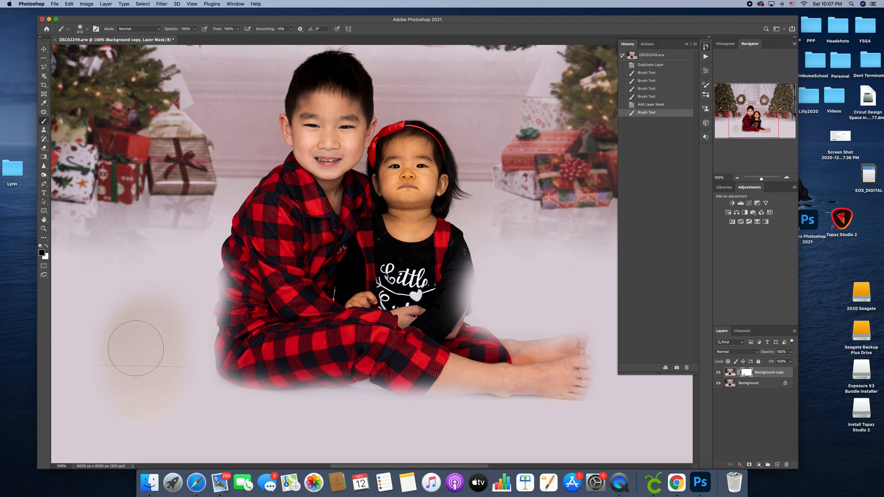
left_click(47, 246)
mouse_move(172, 343)
left_mouse_down()
mouse_move(157, 359)
mouse_move(116, 354)
mouse_move(162, 393)
left_mouse_up()
left_click(218, 405)
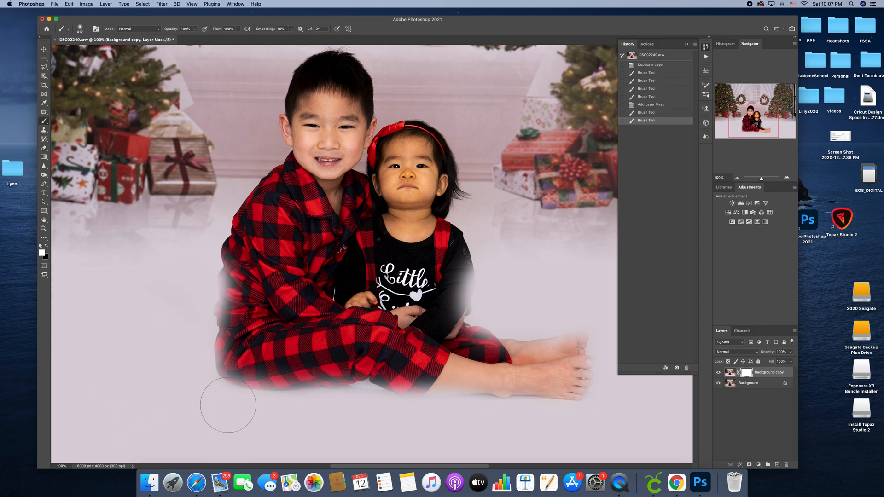
Switch the mask painting colour to black and set the brush to 71 px with 50% hardness
scroll(227, 405, "left", 5)
scroll(228, 405, "right", 5)
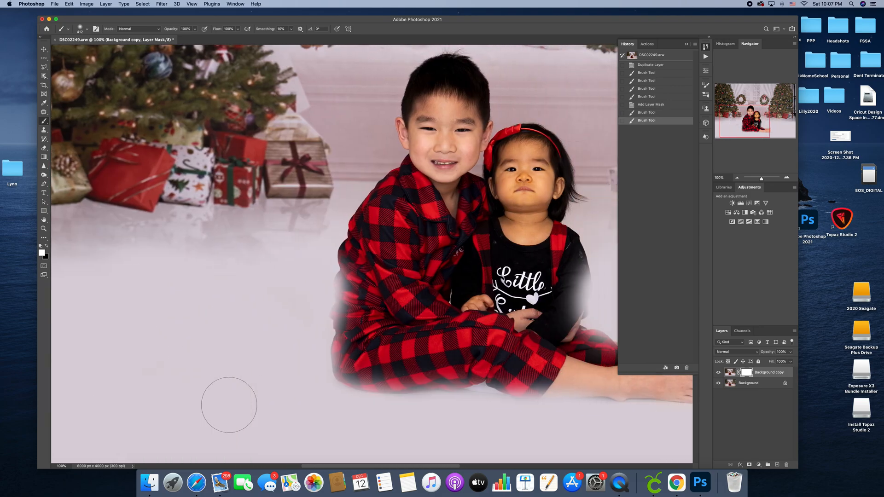
left_click_drag(762, 182, 764, 182)
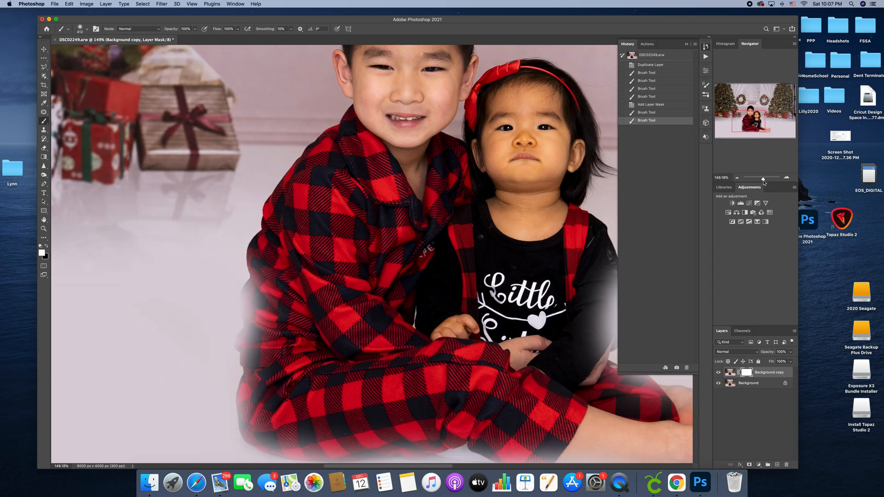
left_click_drag(761, 123, 757, 126)
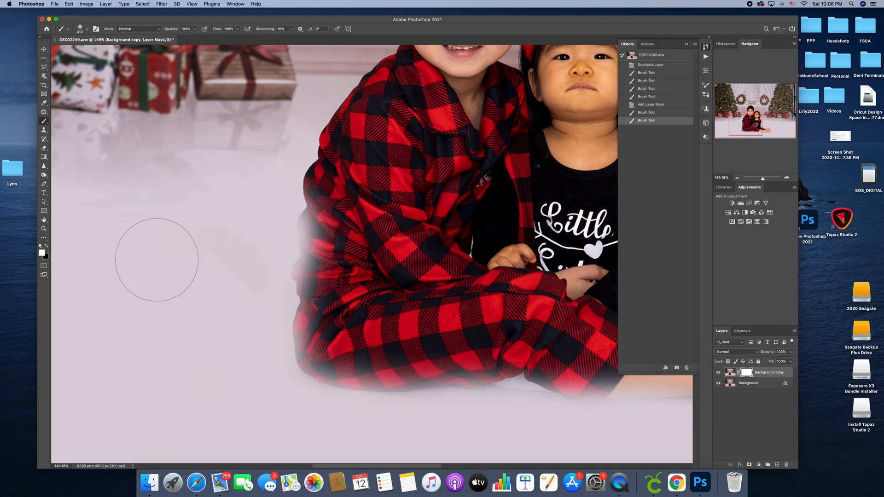
left_click(46, 246)
left_click(84, 29)
left_click_drag(94, 49, 91, 51)
left_click(97, 65)
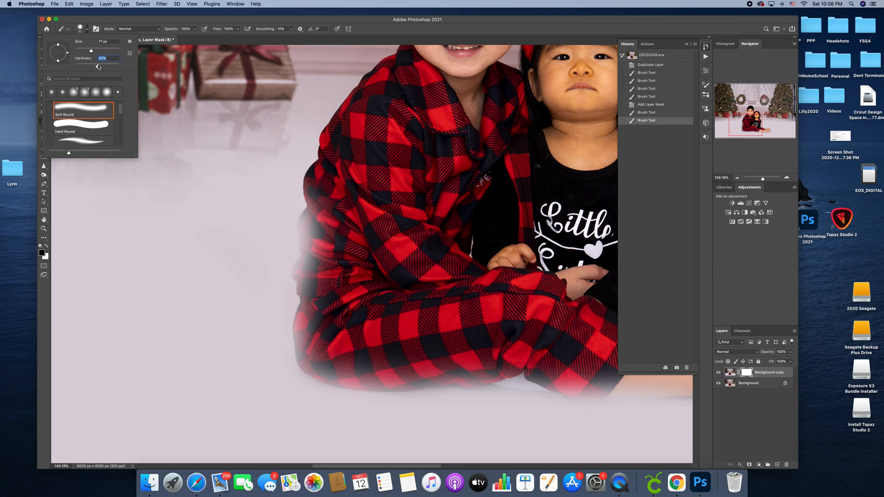
left_click(766, 179)
left_click(745, 124)
left_click_drag(764, 180, 763, 179)
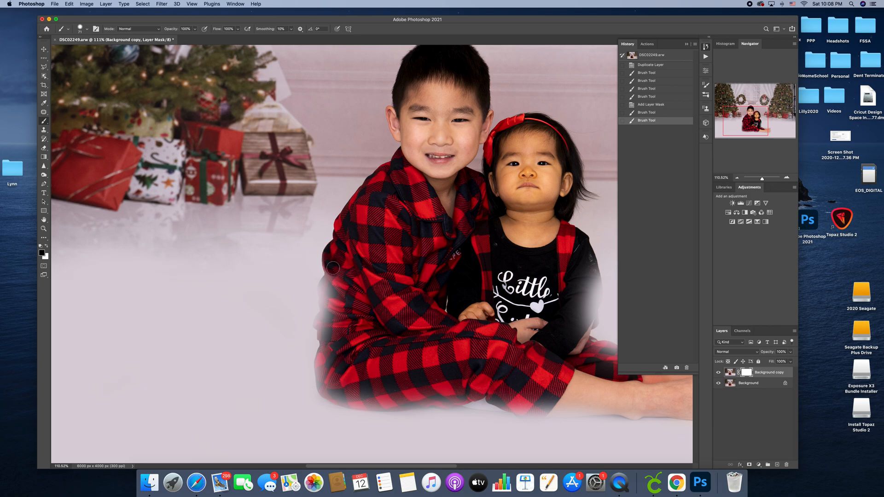
Paint black on the layer mask along the boy's back, sleeve and lower pajama edge to restore the covered clothing
mouse_move(329, 267)
left_mouse_down()
mouse_move(337, 305)
mouse_move(325, 292)
mouse_move(326, 303)
mouse_move(327, 283)
mouse_move(330, 327)
mouse_move(327, 311)
mouse_move(320, 325)
mouse_move(346, 295)
mouse_move(345, 337)
mouse_move(320, 322)
mouse_move(326, 282)
mouse_move(334, 314)
mouse_move(323, 337)
mouse_move(336, 350)
mouse_move(324, 362)
mouse_move(324, 354)
mouse_move(326, 390)
mouse_move(344, 399)
mouse_move(455, 395)
mouse_move(350, 390)
mouse_move(440, 397)
mouse_move(417, 401)
mouse_move(474, 395)
mouse_move(326, 381)
mouse_move(324, 389)
mouse_move(403, 402)
mouse_move(323, 355)
mouse_move(322, 374)
mouse_move(335, 249)
mouse_move(320, 322)
mouse_move(327, 352)
left_mouse_up()
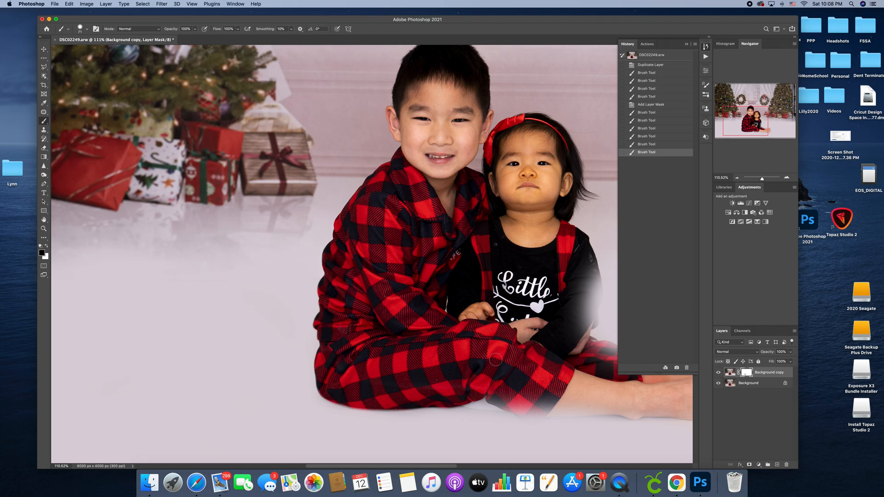
scroll(477, 362, "right", 3)
scroll(477, 362, "right", 5)
left_click_drag(376, 400, 452, 409)
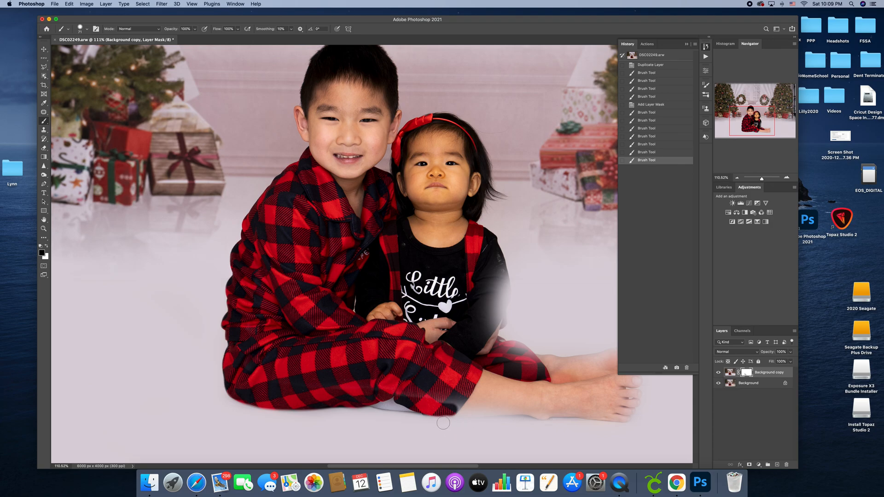
Lower the Background copy's opacity to 66% and mask out the paint over the boy's pant cuff, both bare legs and feet, and the girl's arm
left_click(791, 352)
left_click_drag(781, 363, 781, 362)
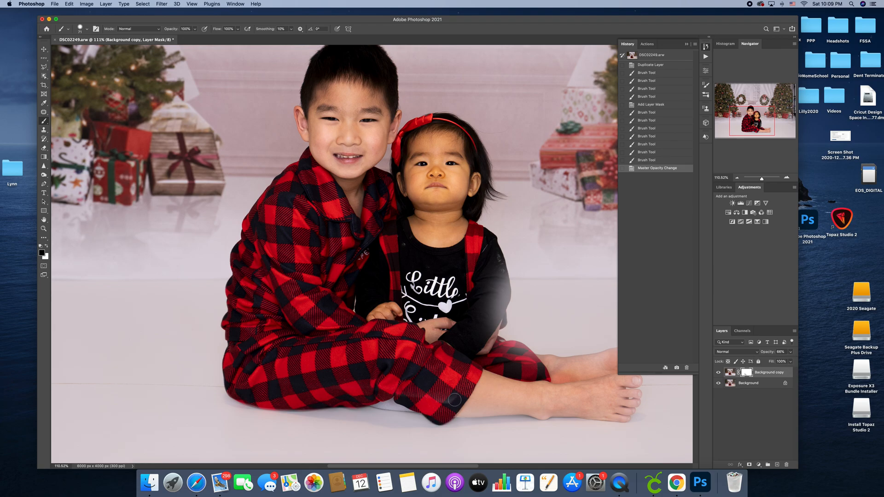
mouse_move(447, 407)
left_mouse_down()
mouse_move(505, 409)
mouse_move(459, 409)
mouse_move(477, 412)
mouse_move(462, 393)
mouse_move(483, 391)
left_mouse_up()
scroll(483, 392, "right", 5)
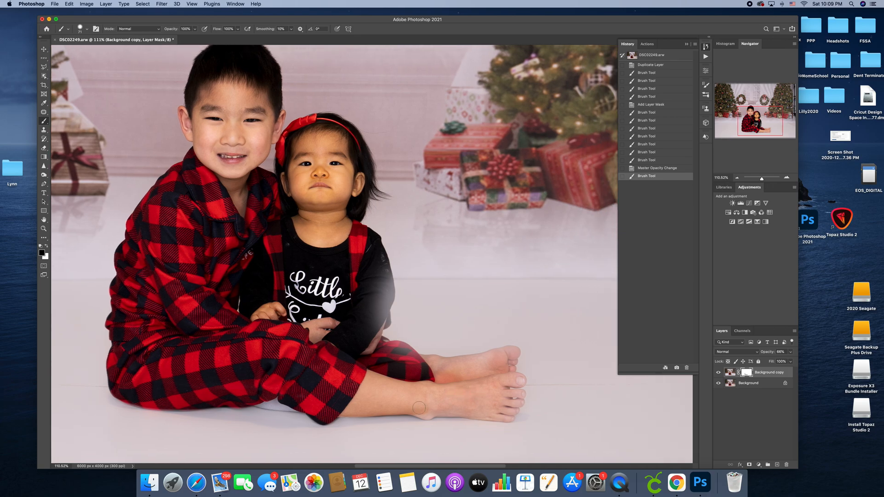
mouse_move(416, 411)
left_mouse_down()
mouse_move(511, 411)
mouse_move(520, 396)
mouse_move(504, 384)
mouse_move(524, 382)
mouse_move(449, 379)
mouse_move(506, 369)
mouse_move(513, 350)
mouse_move(438, 360)
mouse_move(389, 352)
left_mouse_up()
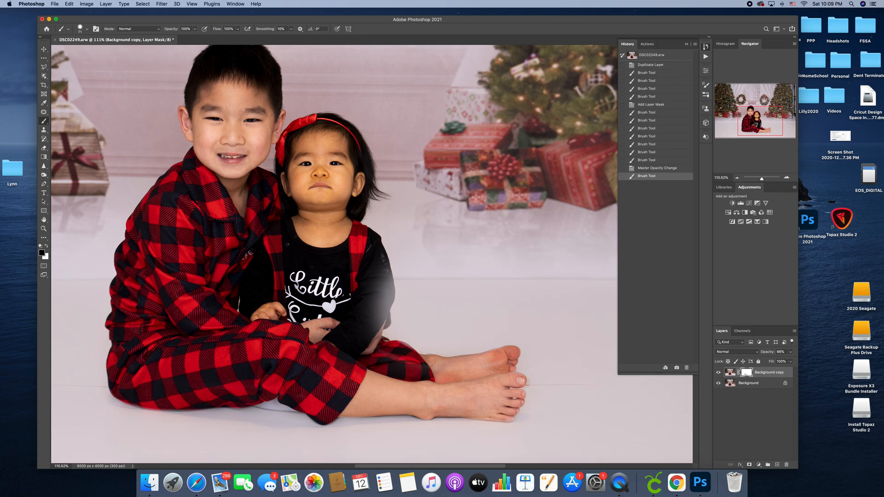
left_click_drag(447, 362, 390, 350)
mouse_move(370, 337)
left_mouse_down()
mouse_move(388, 282)
mouse_move(380, 258)
mouse_move(391, 287)
mouse_move(372, 303)
mouse_move(376, 278)
mouse_move(386, 298)
left_mouse_up()
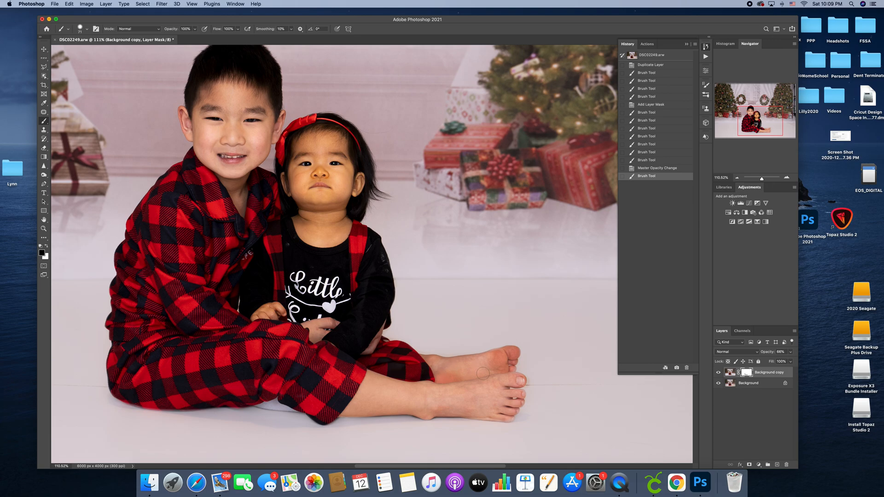
left_click(280, 378)
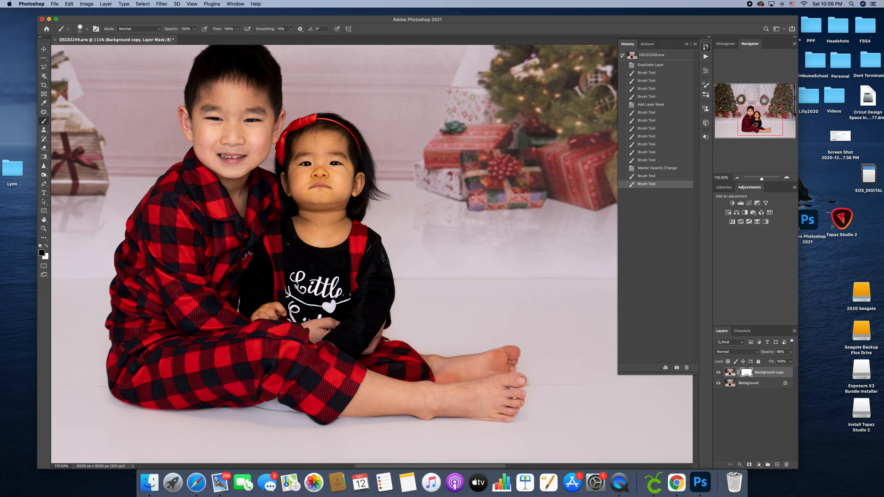
Return the Background copy's opacity to 100% and touch up the mask over the feet, pajama cuff and girl's sleeve
left_click(790, 352)
left_click_drag(783, 362, 806, 362)
scroll(574, 362, "left", 5)
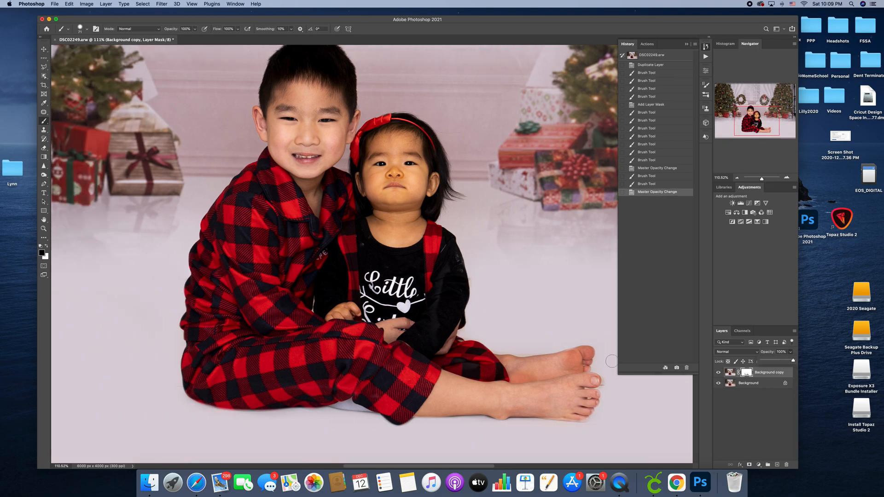
left_click(571, 357)
left_click(516, 368)
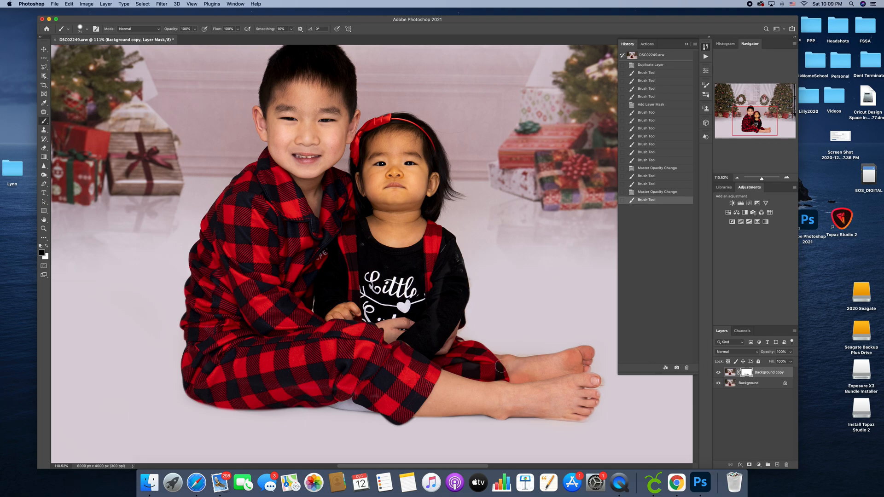
left_click(500, 367)
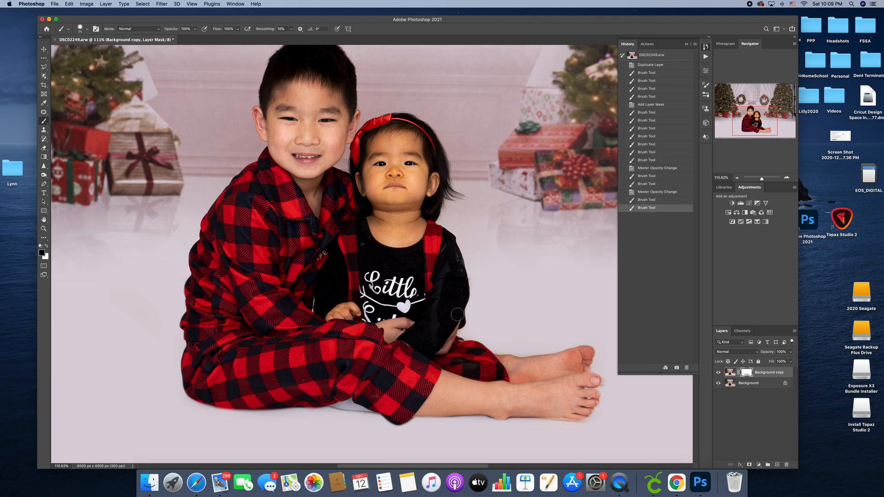
left_click(460, 298)
left_click(463, 288)
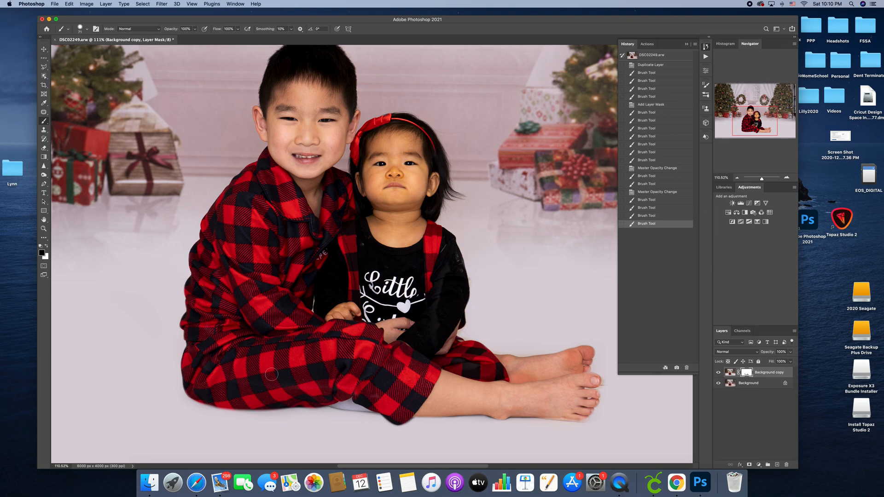
Paint black on the mask over the boy's near pajama leg and foot, comparing with the Background copy hidden and shown
left_click(720, 375)
left_click(719, 375)
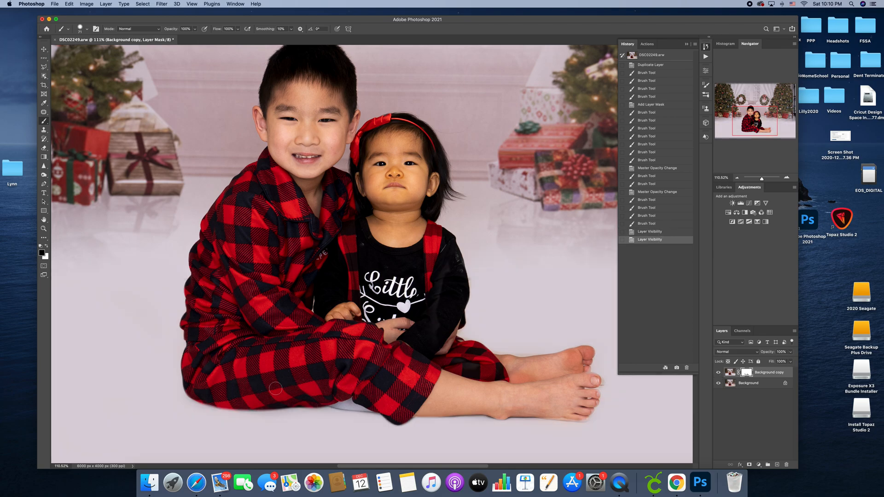
mouse_move(283, 386)
left_mouse_down()
mouse_move(256, 380)
mouse_move(392, 387)
left_mouse_up()
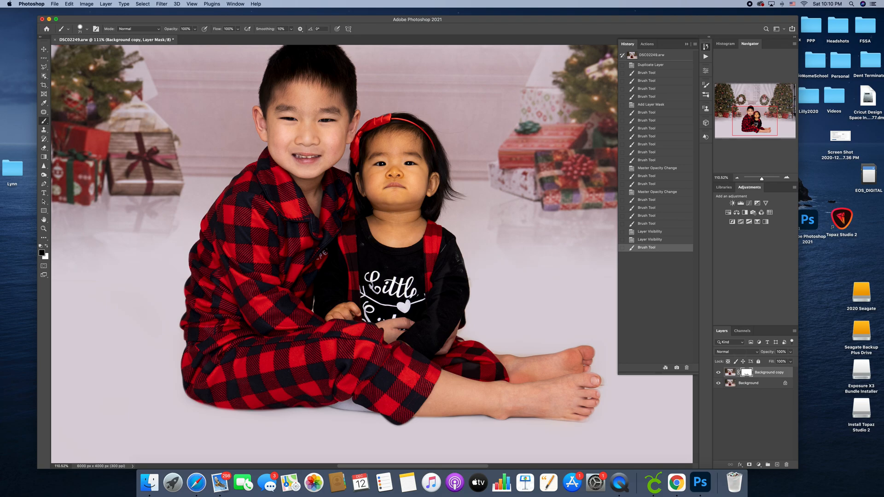
left_click(718, 374)
left_click(718, 374)
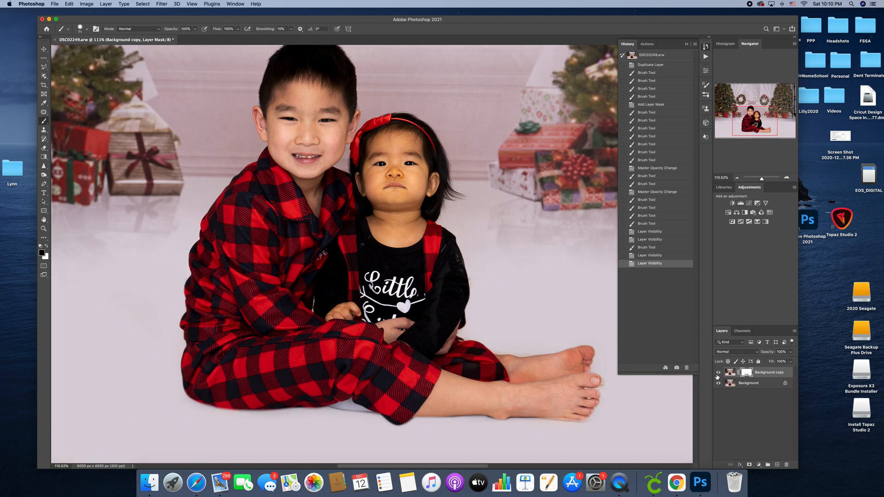
left_click_drag(565, 403, 574, 402)
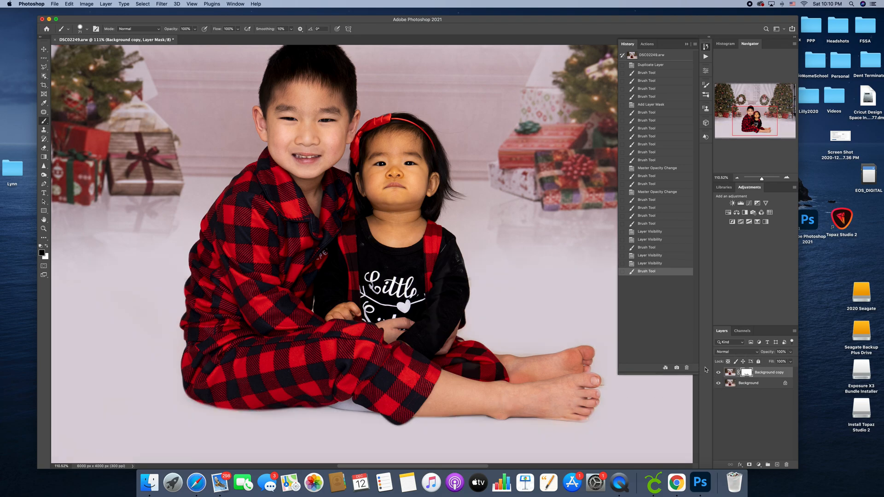
left_click(718, 373)
left_click(718, 373)
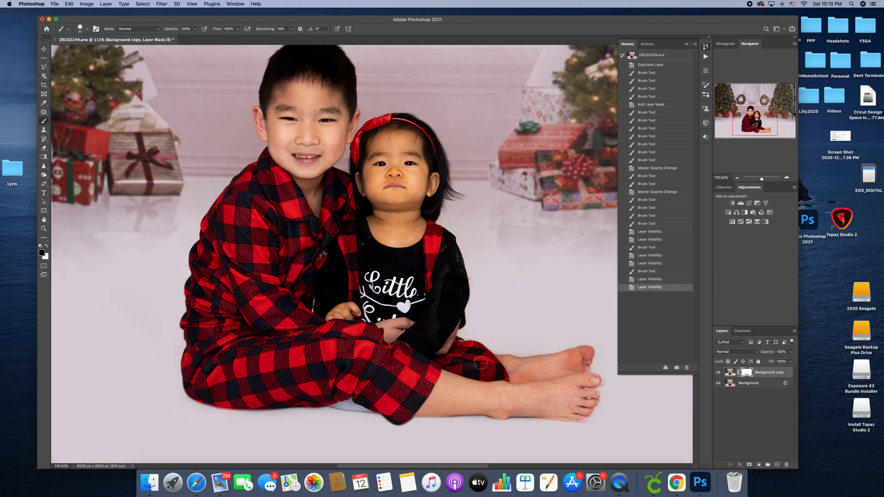
Mask out leftover paint over the far pajama leg, the boy's back and the girl's sleeve, checking against the hidden Background copy
mouse_move(425, 343)
left_mouse_down()
mouse_move(437, 337)
mouse_move(489, 362)
left_mouse_up()
left_click(718, 373)
left_click(718, 373)
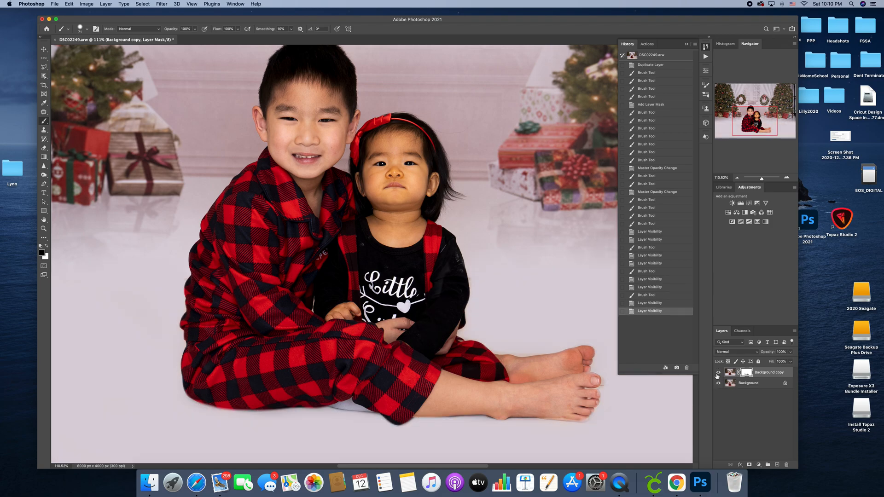
left_click_drag(198, 288, 191, 293)
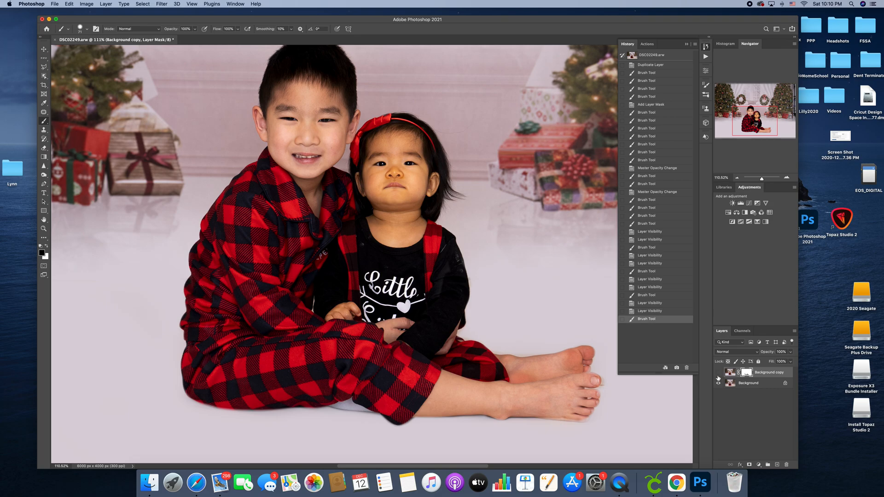
left_click(718, 375)
left_click(717, 376)
left_click(718, 374)
left_click(718, 374)
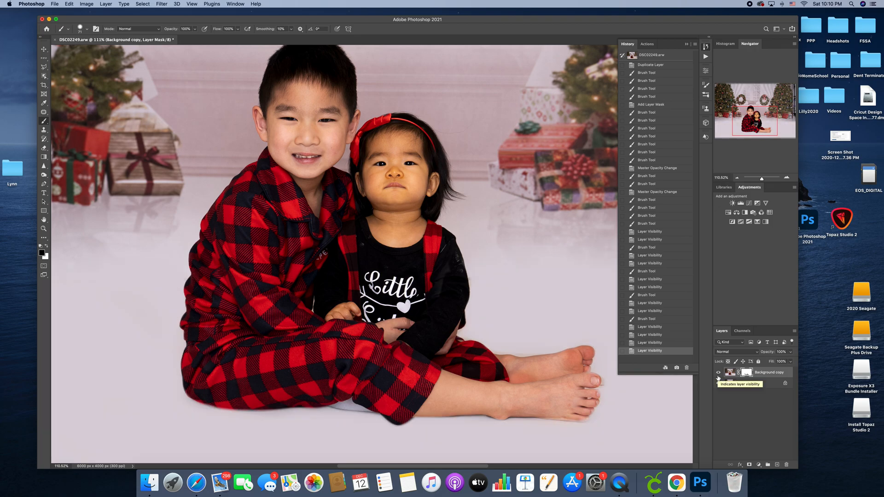
scroll(547, 361, "down", 2)
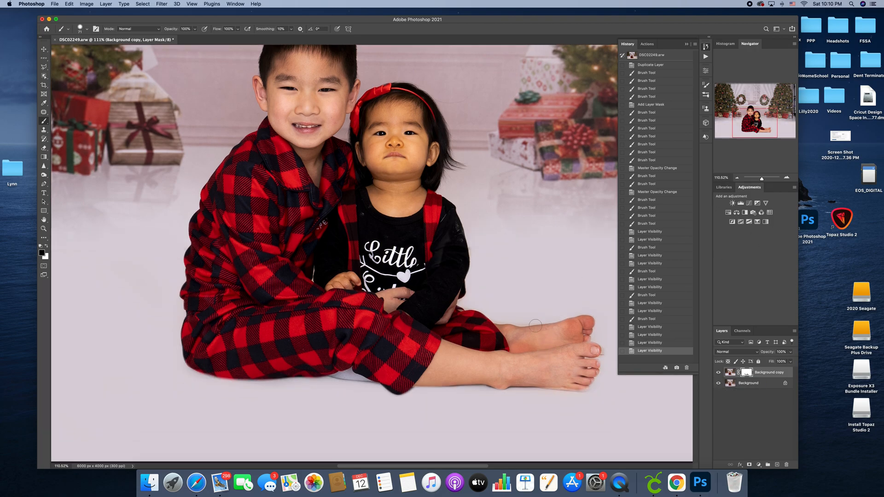
mouse_move(452, 238)
left_mouse_down()
mouse_move(454, 231)
mouse_move(459, 256)
left_mouse_up()
Reduce the brush to 33 px and paint black on the mask over the upper toes of both feet
left_click_drag(762, 179, 765, 180)
left_click_drag(761, 125, 766, 128)
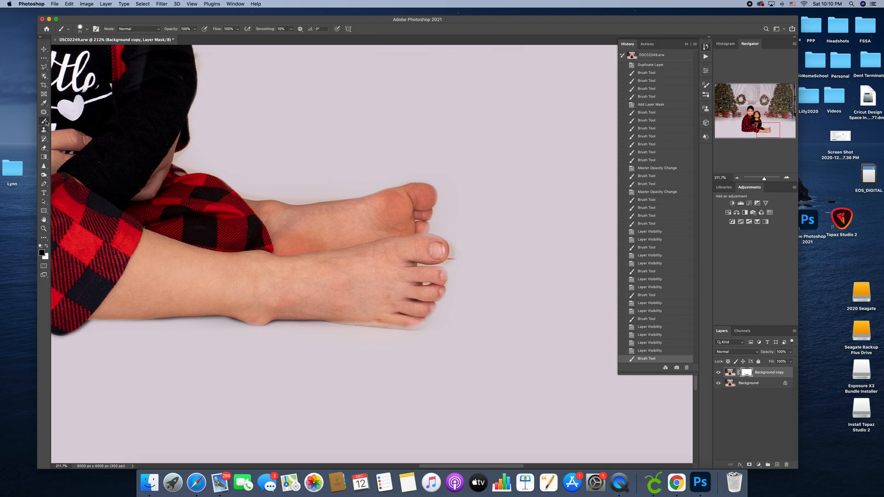
left_click(85, 29)
left_click(83, 51)
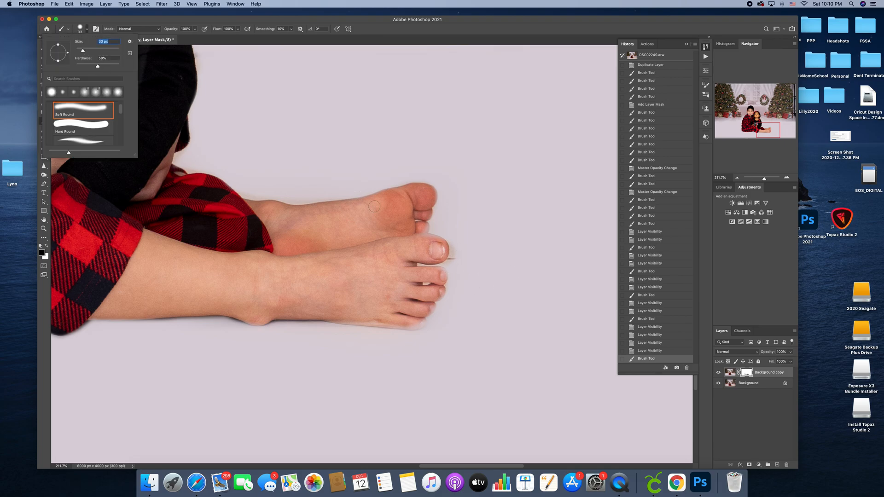
key("Return")
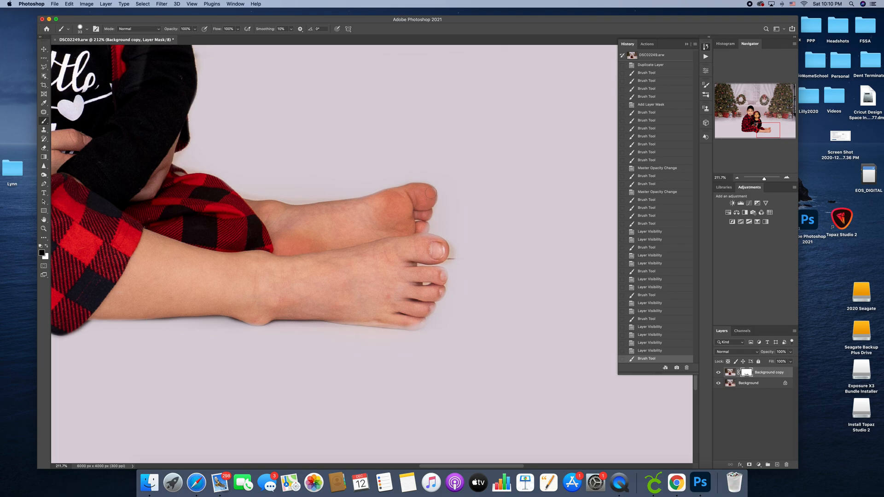
left_click(427, 193)
left_click(421, 225)
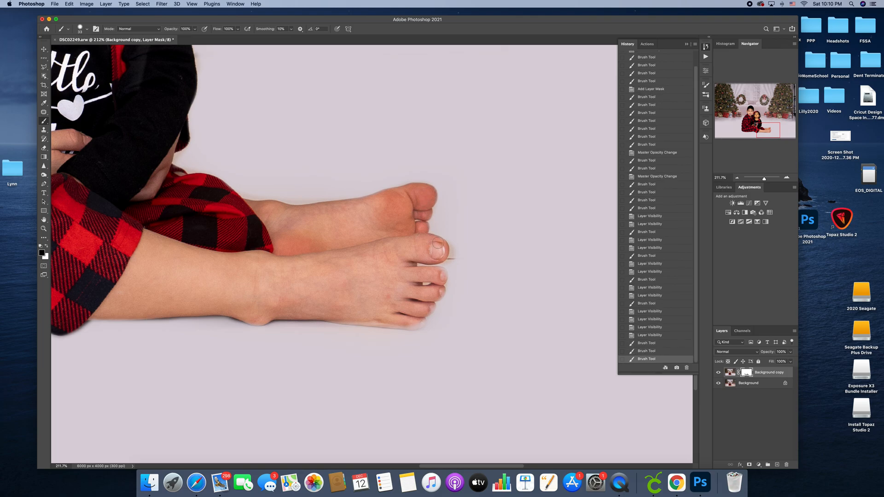
left_click(436, 255)
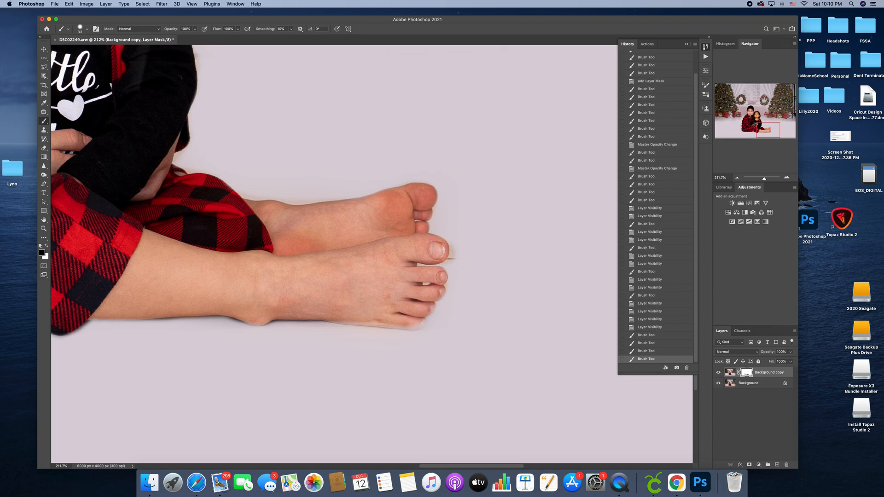
left_click(442, 291)
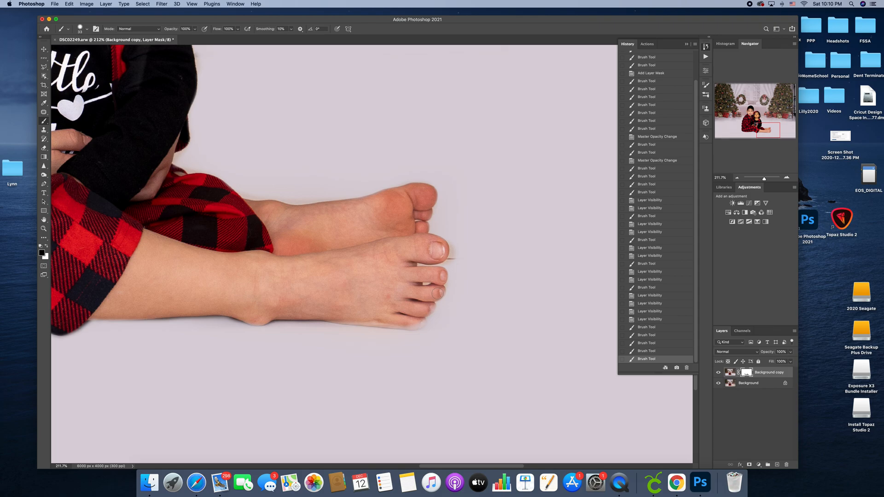
Restore the near foot's smaller toes and lower edge by painting black on the mask
left_click(427, 310)
left_click(413, 319)
left_click_drag(419, 323, 360, 320)
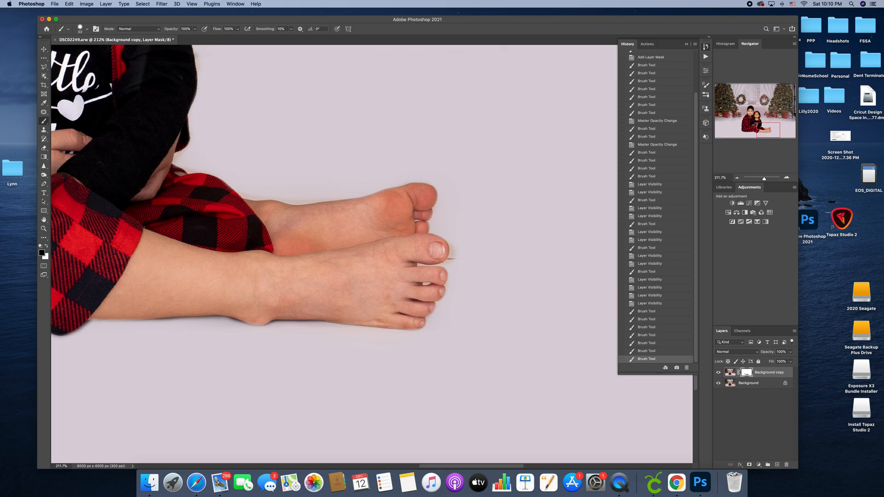
left_click(428, 308)
left_click(441, 286)
Switch to white with a smaller brush and paint the mask beside the big toe and in the gaps between the toes
left_click(48, 247)
left_click(86, 32)
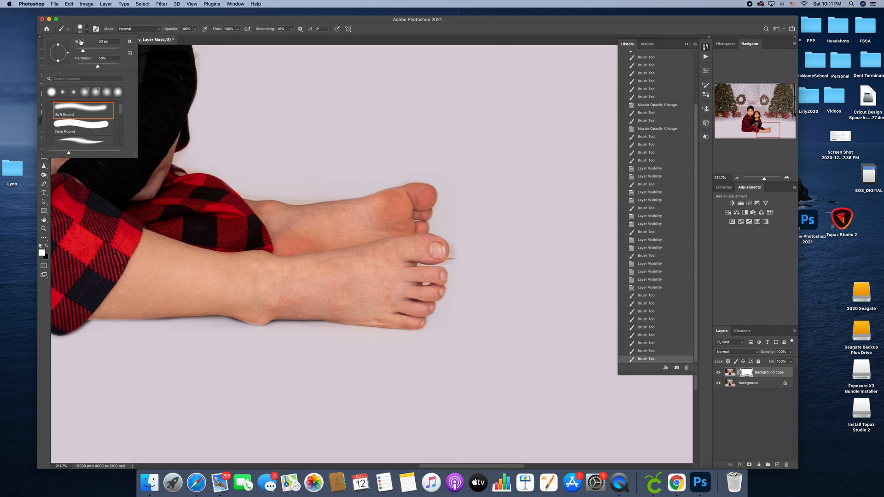
left_click_drag(80, 50, 78, 51)
left_click(446, 264)
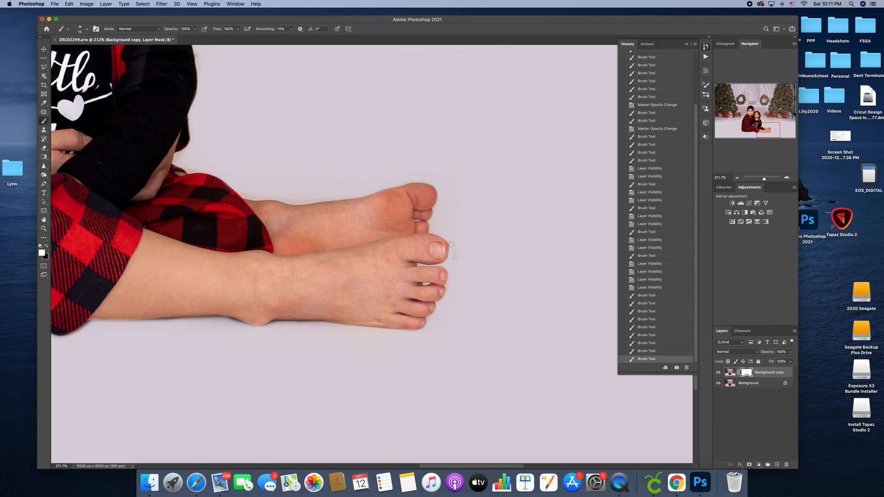
mouse_move(461, 262)
left_mouse_down()
mouse_move(430, 265)
mouse_move(455, 266)
mouse_move(425, 274)
mouse_move(425, 283)
mouse_move(446, 285)
left_mouse_up()
left_click(414, 212)
left_click_drag(425, 221, 414, 220)
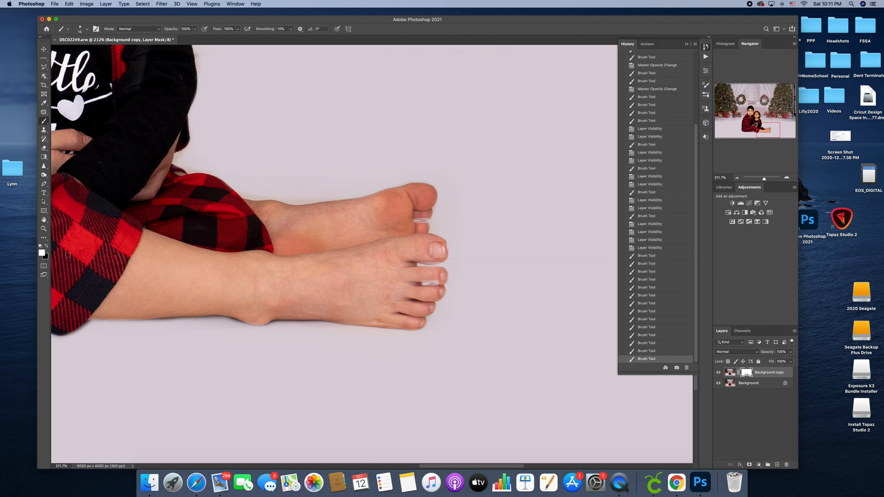
Switch back to black and restore the far foot's toes and the near foot's big and second toes on the mask
left_click(47, 247)
left_click(428, 215)
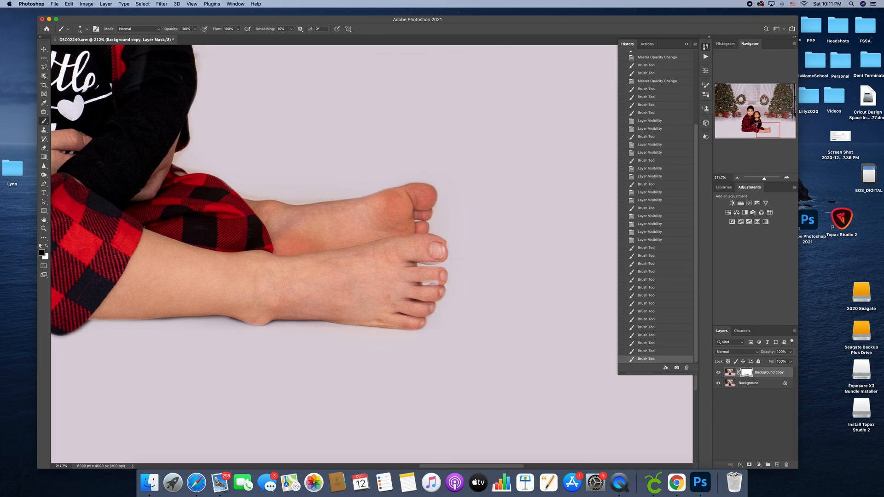
left_click(441, 245)
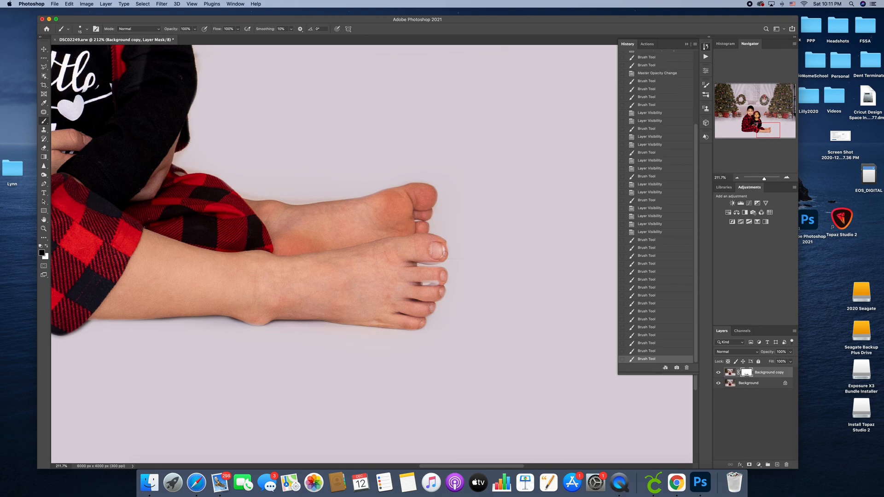
left_click_drag(420, 265, 444, 263)
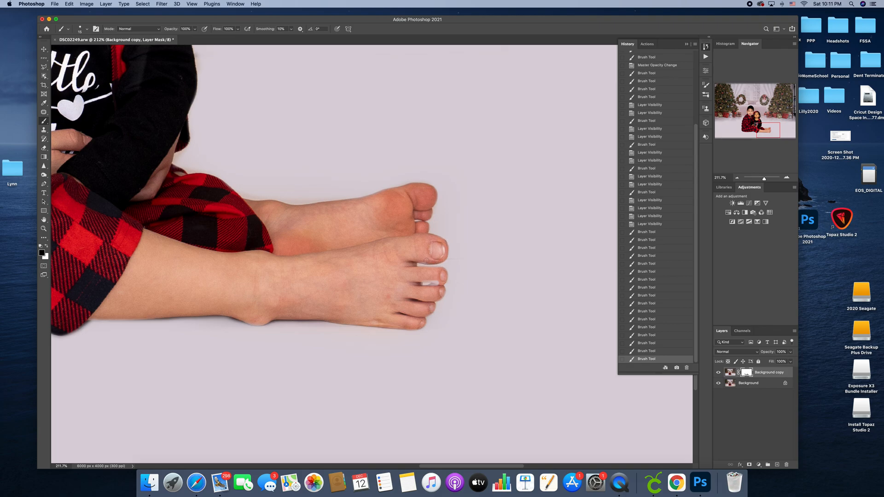
left_click_drag(421, 266, 433, 267)
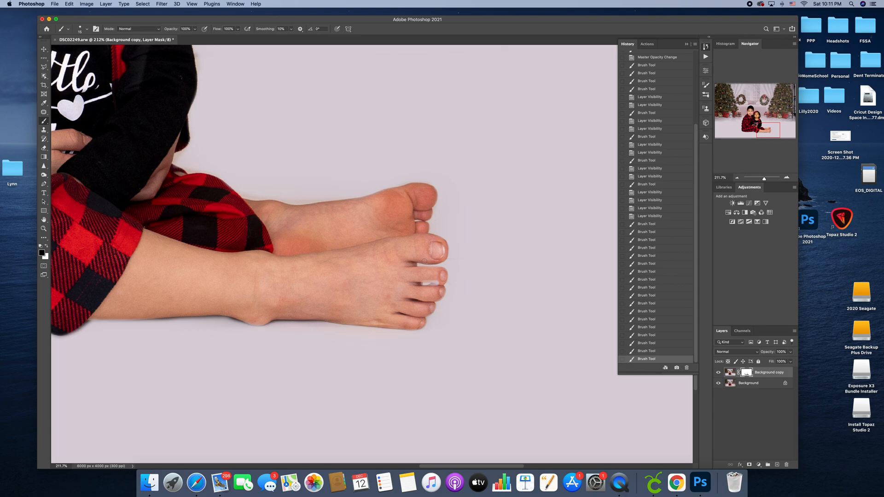
left_click(437, 272)
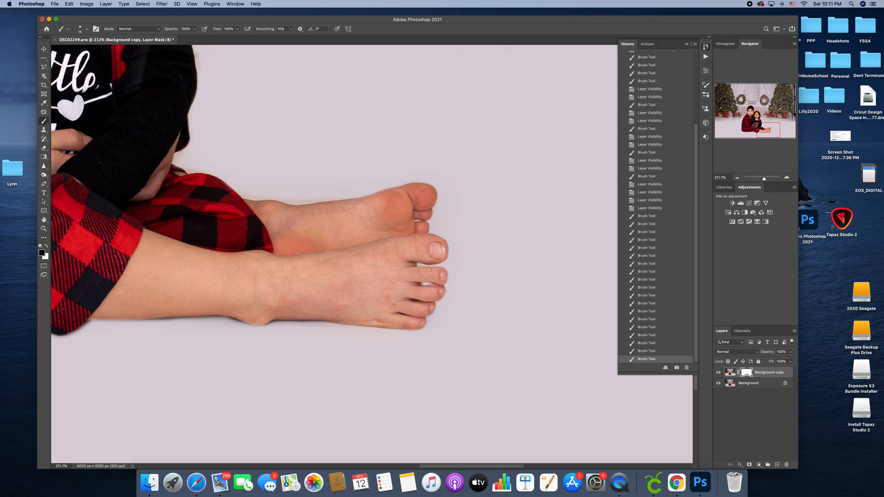
left_click(417, 270)
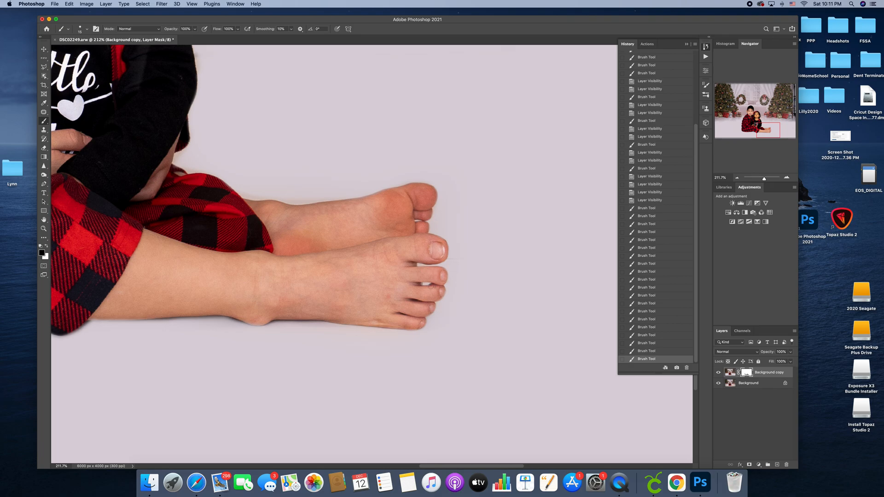
Touch up the near foot's remaining toes and the far foot's big toe with black on the mask
left_click(420, 282)
left_click(424, 313)
left_click(420, 327)
left_click(435, 201)
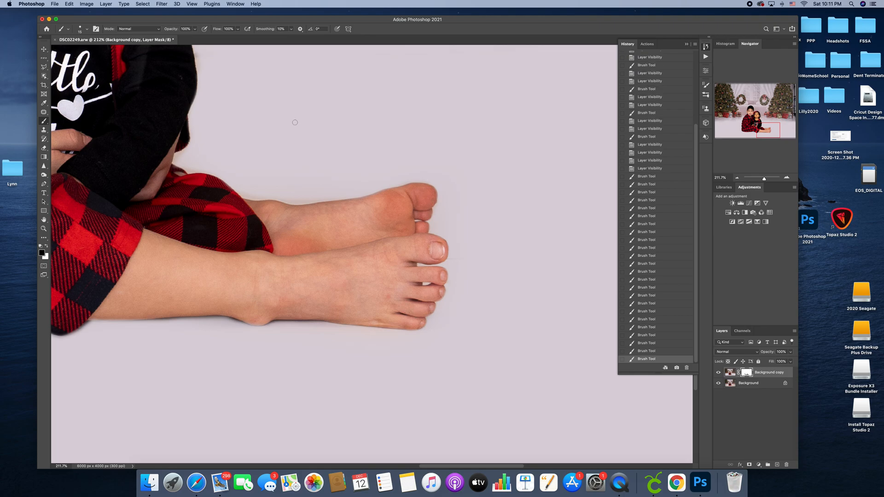
Switch to white and clean the mask edge around the far foot's toes, ankle and upper outline
left_click(46, 246)
left_click(439, 204)
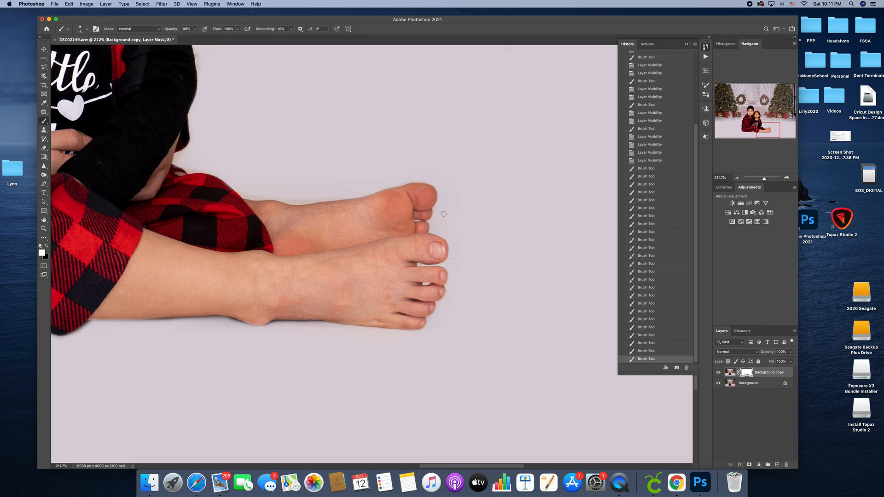
scroll(456, 221, "left", 5)
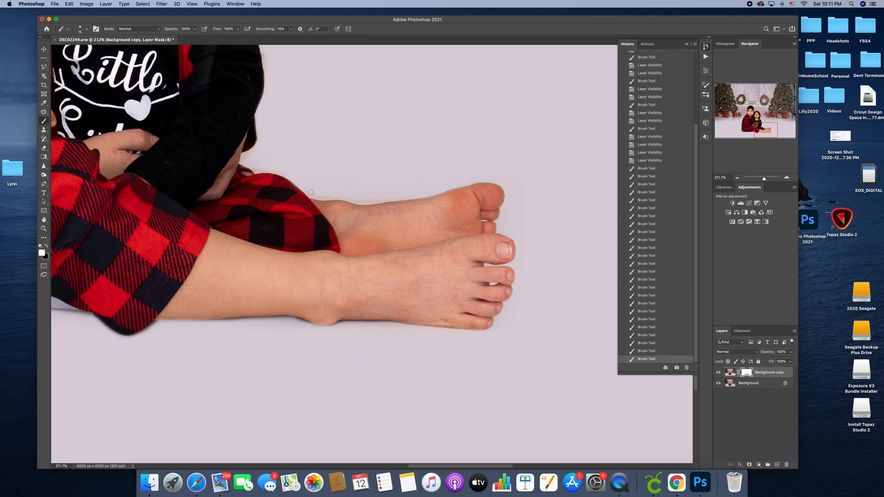
left_click(325, 196)
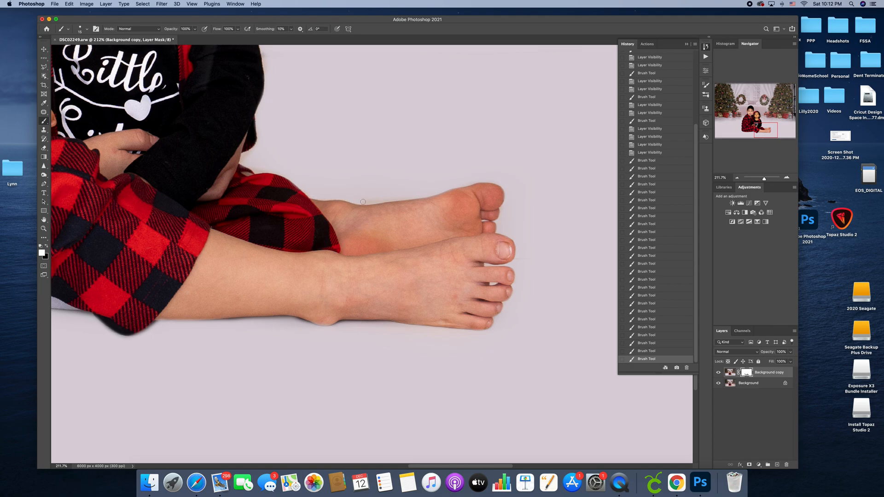
left_click(419, 194)
Paint white on the mask along the outer edge of the girl's sleeve, from the elbow up
scroll(382, 175, "left", 5)
scroll(382, 175, "up", 1)
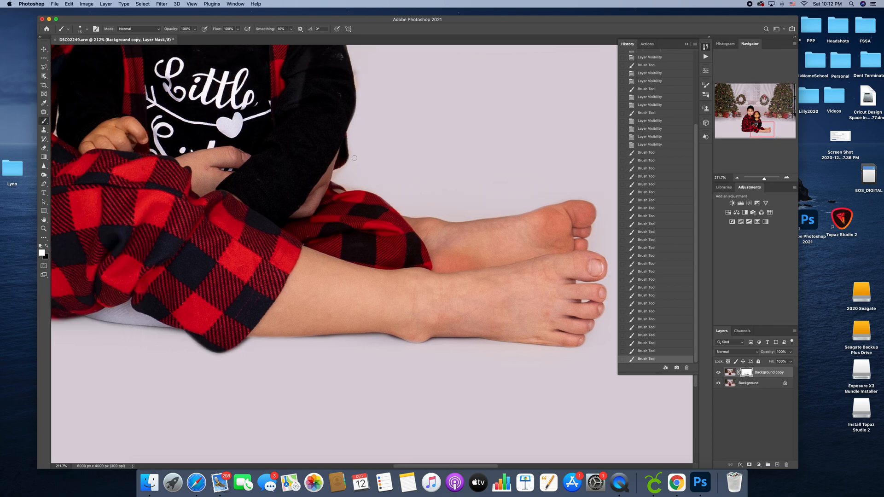
left_click(352, 161)
scroll(355, 162, "up", 2)
scroll(354, 162, "up", 2)
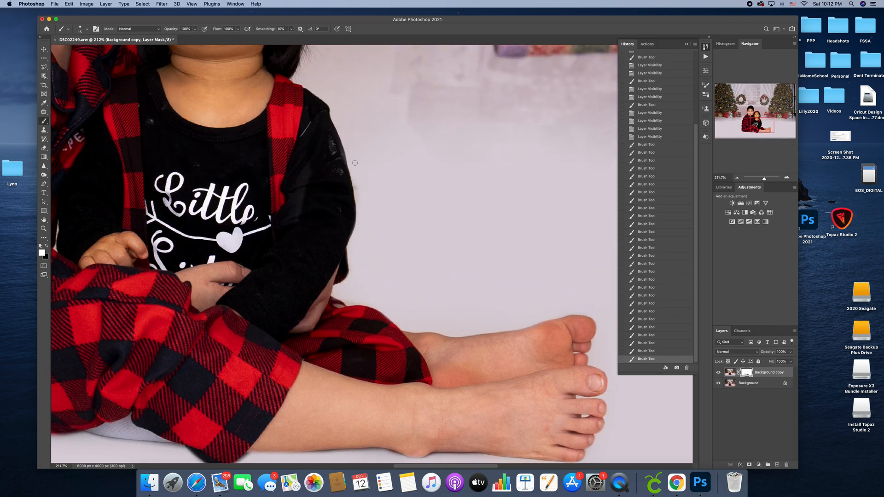
left_click(357, 194)
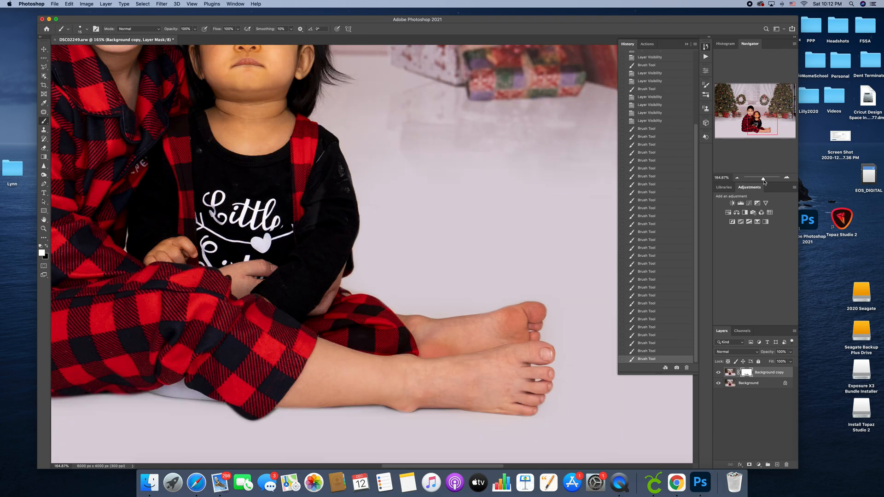
left_click_drag(765, 179, 760, 184)
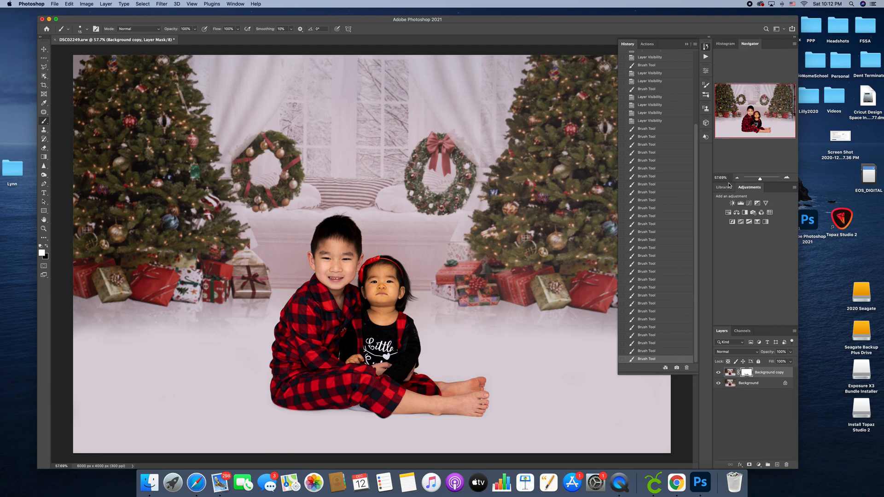
left_click(763, 179)
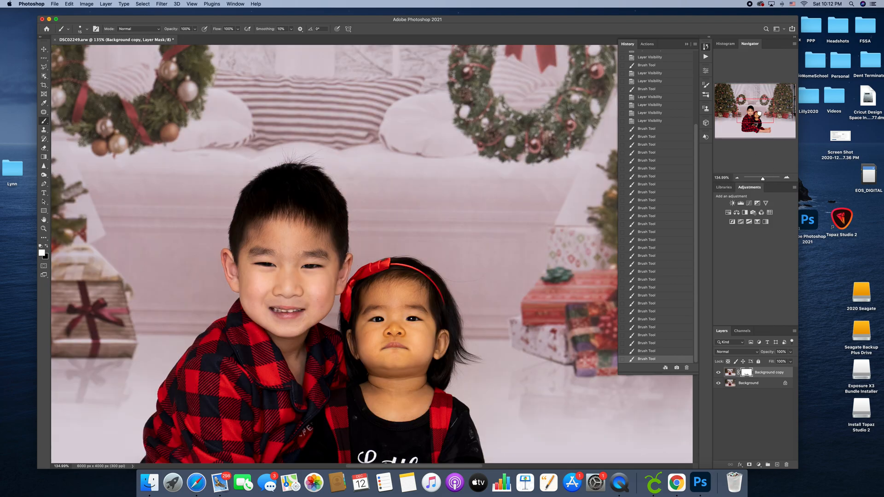
left_click_drag(760, 114, 759, 130)
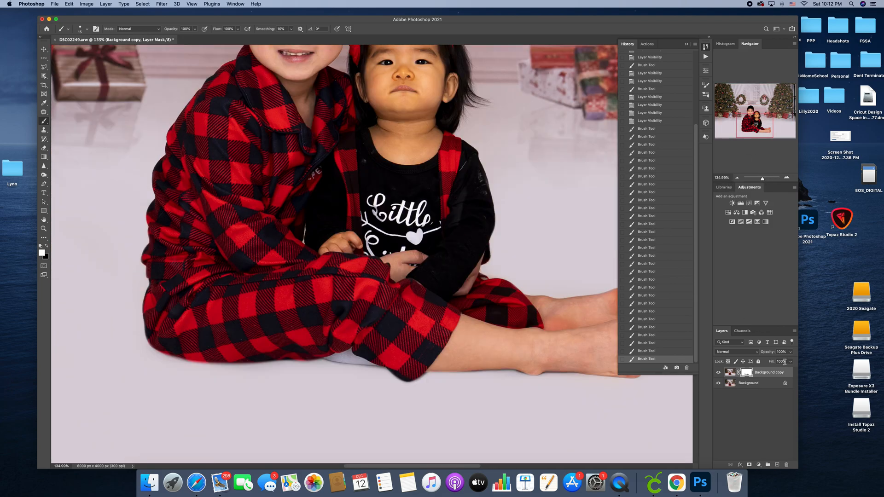
Lower the Background copy layer's opacity to 38%
left_click_drag(791, 352, 774, 362)
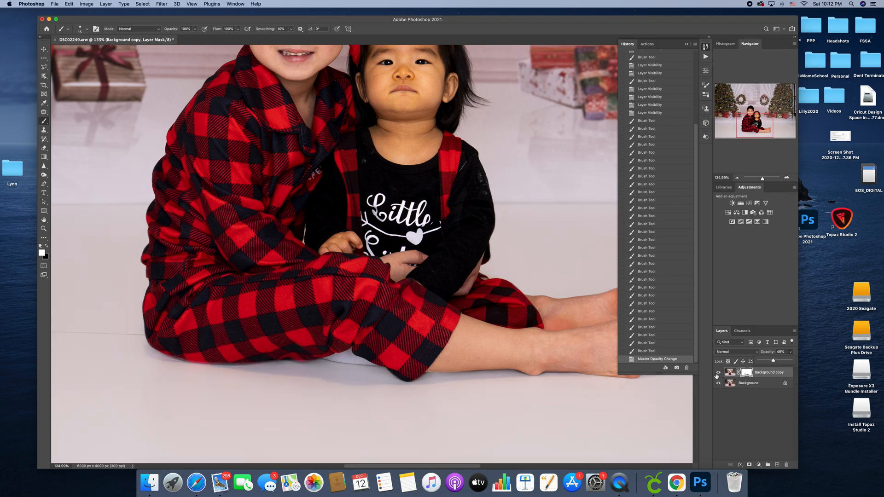
left_click_drag(773, 363, 772, 366)
scroll(125, 290, "down", 1)
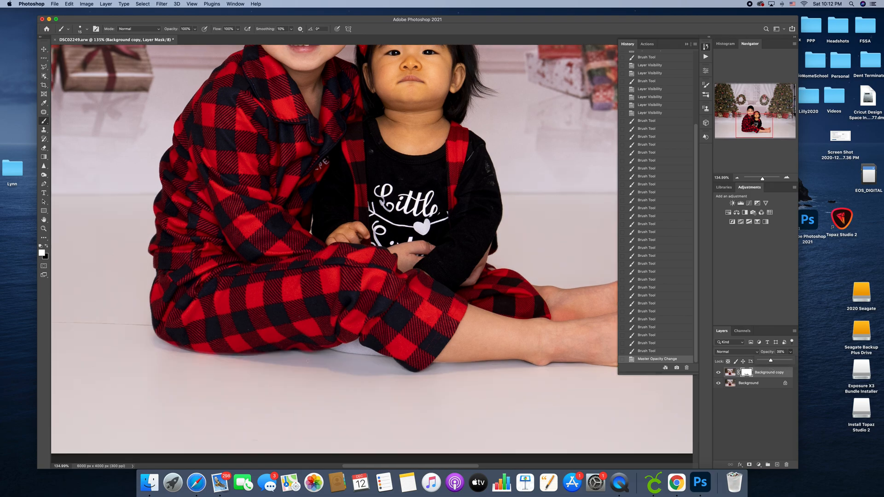
scroll(328, 370, "left", 1)
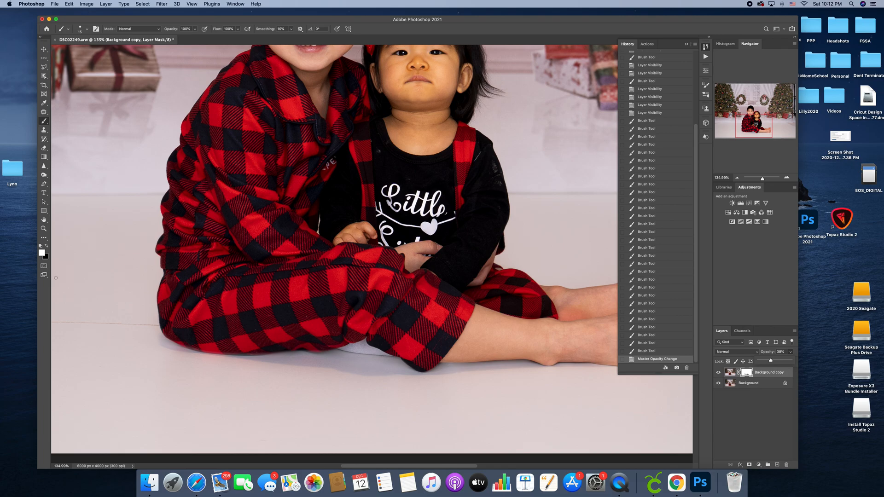
Switch the painting colour to black and set the soft round brush to 79 px, 0% hardness and 58% flow
left_click(46, 248)
left_click(86, 29)
left_click(94, 51)
left_click_drag(97, 66, 66, 68)
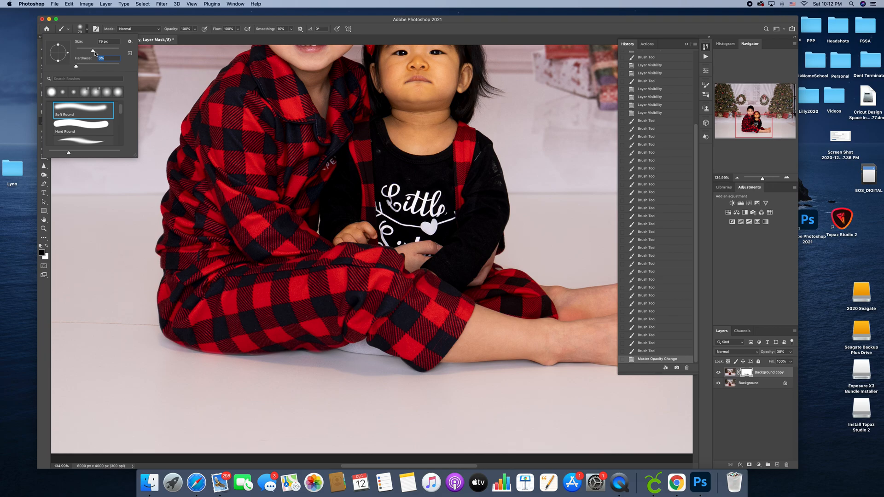
left_click(238, 29)
left_click_drag(238, 37, 225, 37)
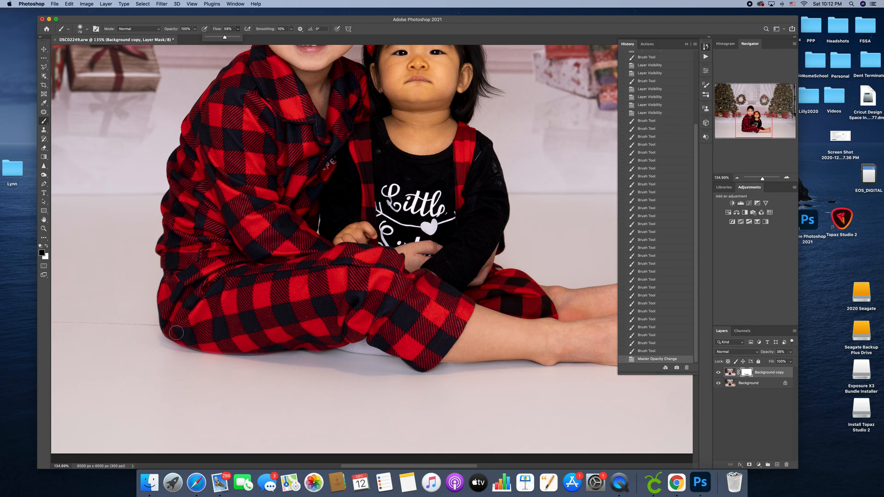
Paint black on the mask along the floor shadow beneath the boy's trousers, lower leg and near foot
mouse_move(172, 338)
left_mouse_down()
mouse_move(397, 365)
mouse_move(352, 364)
mouse_move(367, 367)
mouse_move(313, 339)
mouse_move(367, 352)
mouse_move(285, 349)
mouse_move(441, 364)
left_mouse_up()
scroll(441, 364, "right", 5)
scroll(441, 364, "right", 3)
left_click_drag(345, 363, 441, 363)
left_click_drag(494, 358, 507, 360)
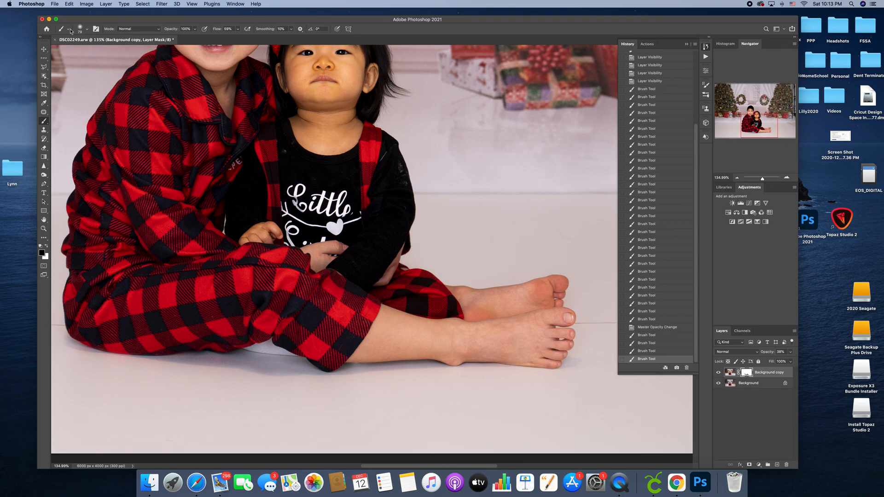
Reduce the brush to 43 px and refine the shadow on the mask from the toes back along the legs to the boy's seat
left_click(86, 28)
left_click(85, 49)
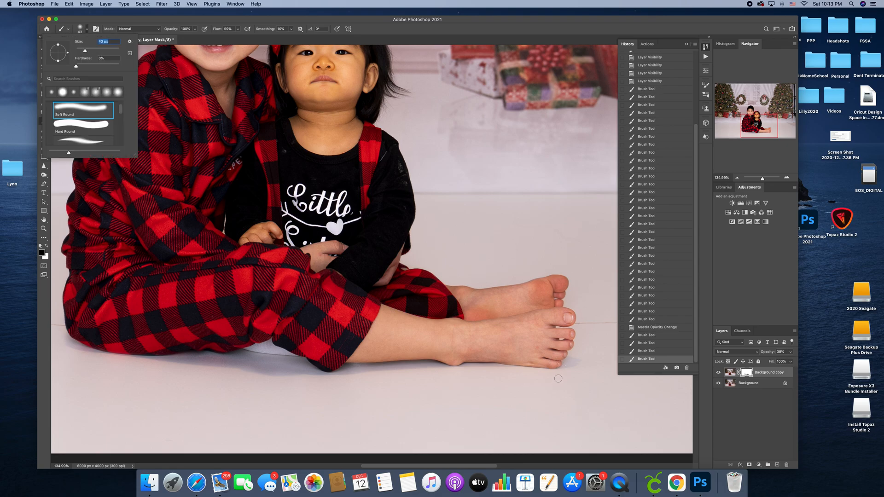
left_click(570, 360)
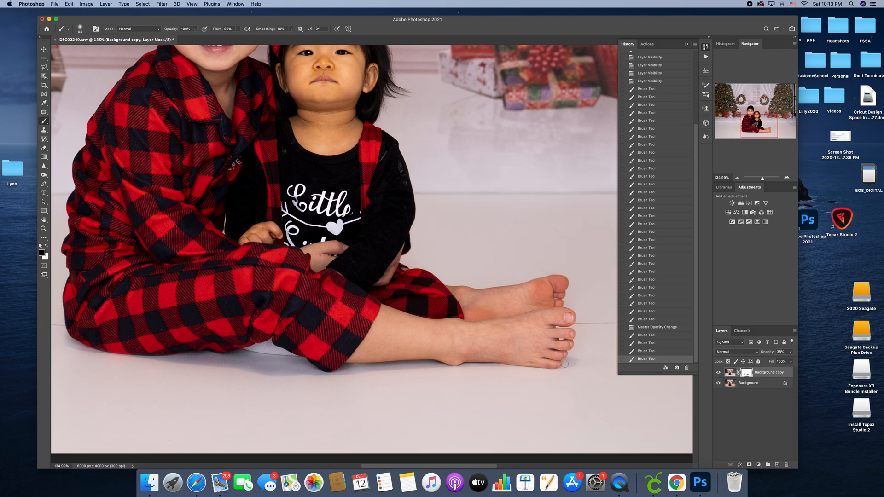
mouse_move(534, 364)
left_mouse_down()
mouse_move(339, 369)
mouse_move(344, 364)
mouse_move(306, 362)
left_mouse_up()
scroll(379, 373, "left", 2)
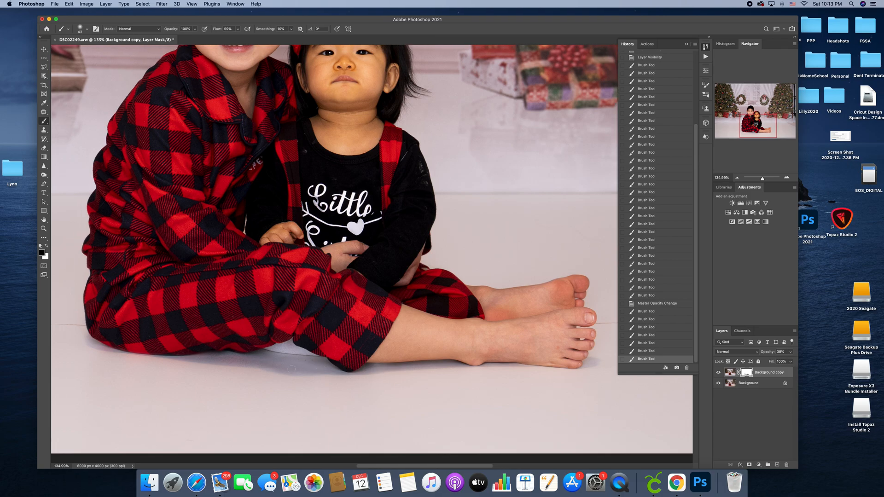
left_click_drag(263, 364, 244, 363)
scroll(285, 364, "left", 5)
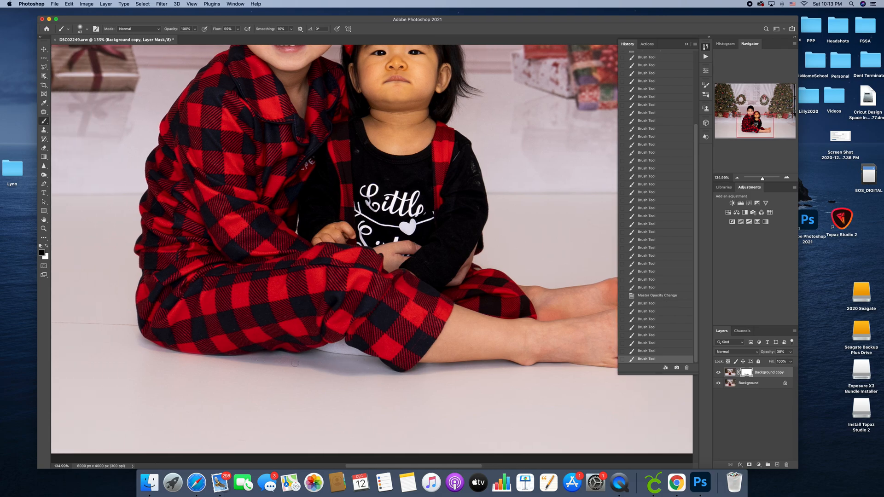
left_click(163, 338)
scroll(164, 337, "left", 1)
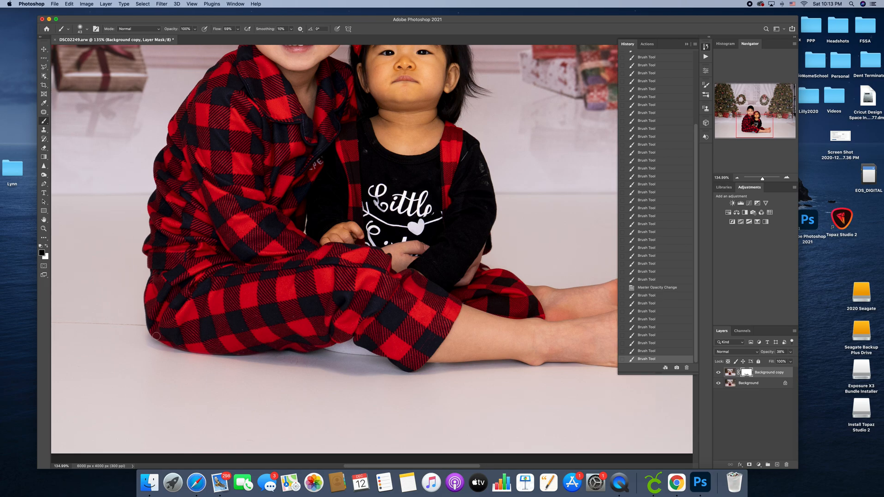
Restore the Background copy layer's opacity to 100% and touch up the shadow with black beneath the boy's trousers and leg
left_click_drag(790, 352, 813, 362)
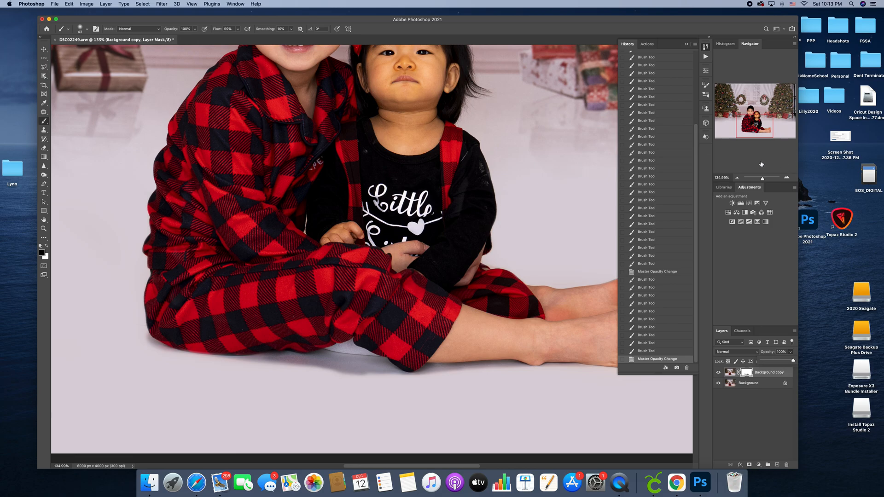
left_click(384, 367)
left_click(504, 358)
left_click_drag(278, 354, 234, 351)
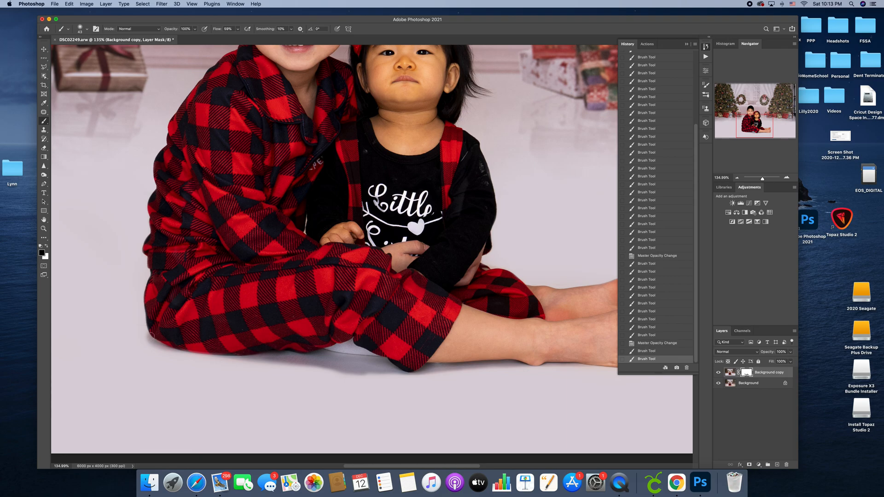
left_click_drag(159, 343, 182, 349)
Toggle the Background copy layer's visibility repeatedly to compare the floor before and after, in the whole image and around the children
left_click_drag(762, 179, 761, 183)
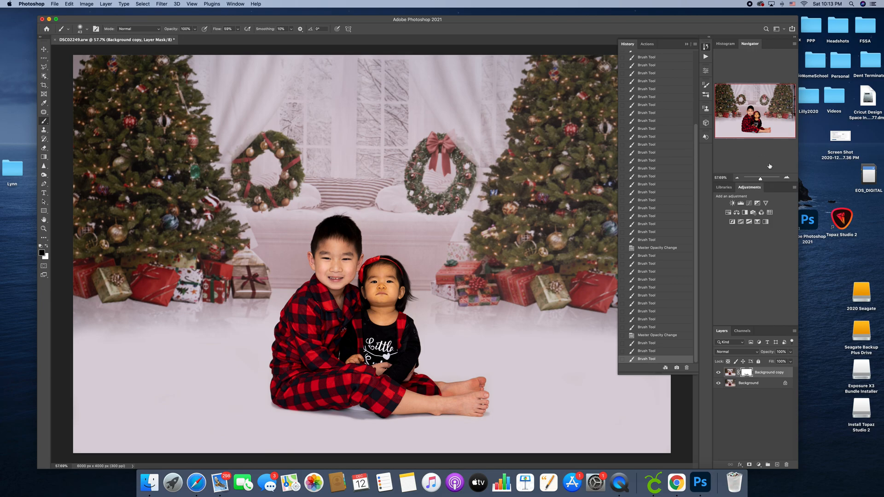
left_click_drag(761, 181, 760, 182)
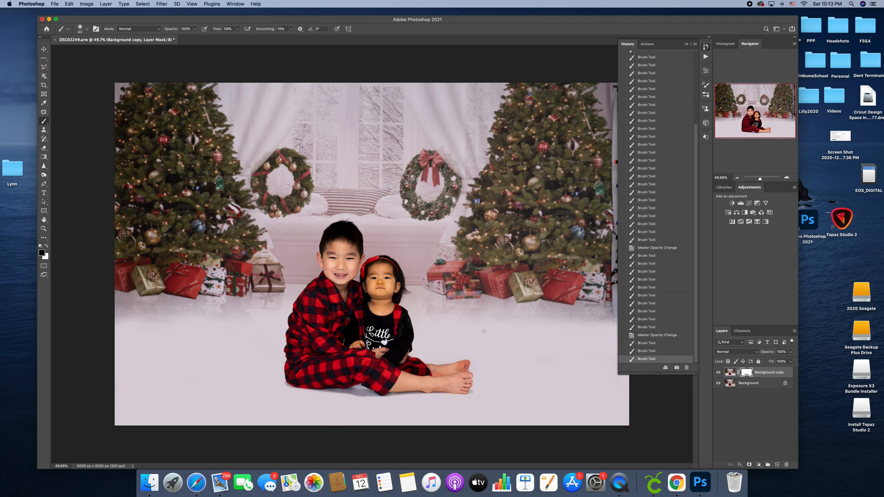
left_click(718, 373)
left_click(718, 372)
left_click(719, 373)
left_click(718, 373)
left_click(719, 374)
left_click(718, 374)
left_click(718, 374)
left_click(719, 374)
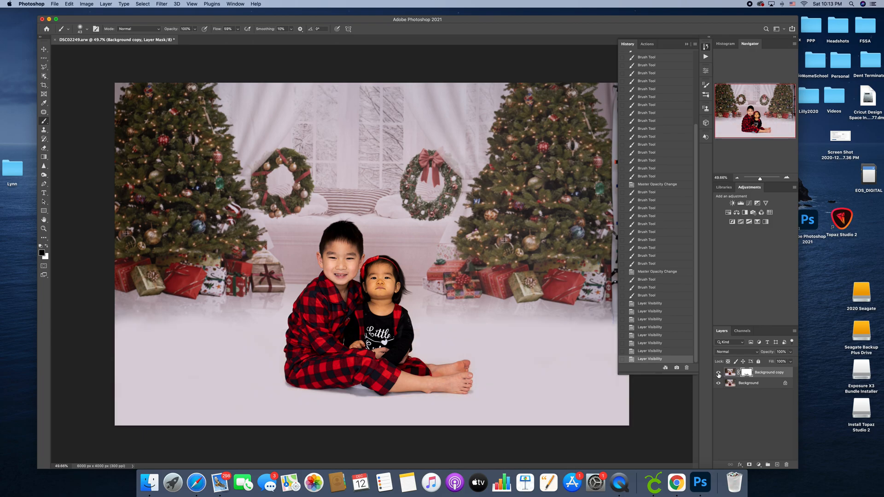
scroll(386, 357, "up", 2)
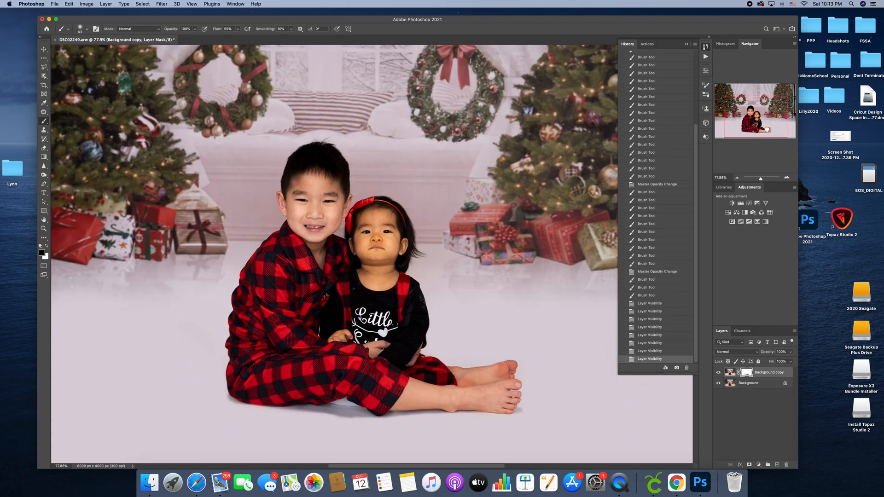
left_click(719, 374)
left_click(719, 374)
left_click(719, 374)
left_click(719, 374)
left_click(719, 374)
left_click(719, 374)
left_click(719, 373)
left_click(719, 373)
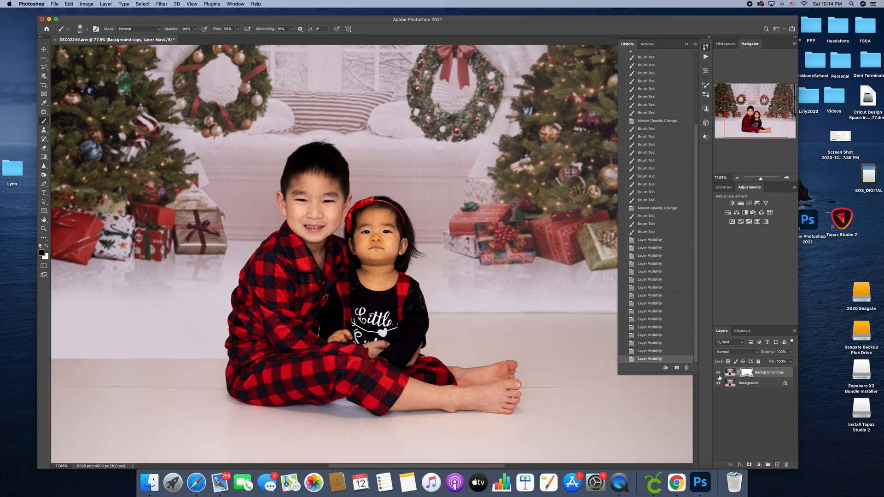
Set the brush to 130 px and 100% flow, paint black on the mask over the boy's trousers and near foot, and compare with the layer hidden
left_click(81, 30)
left_click(99, 50)
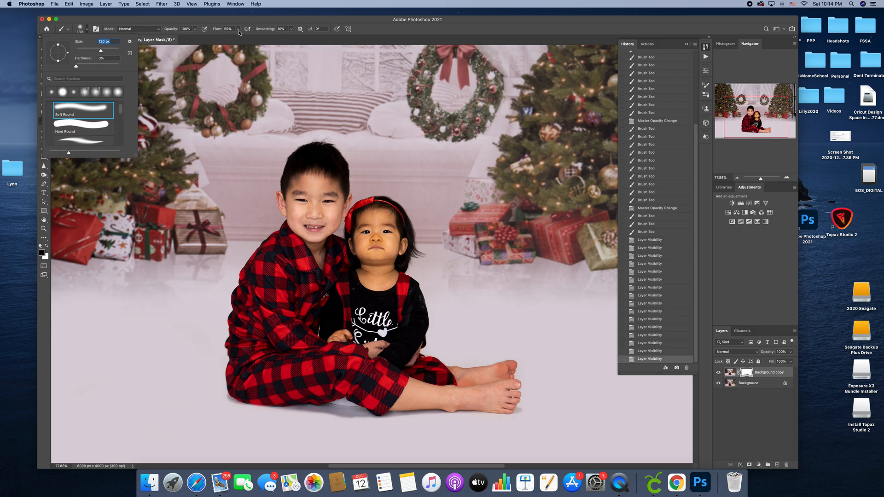
left_click_drag(237, 29, 312, 48)
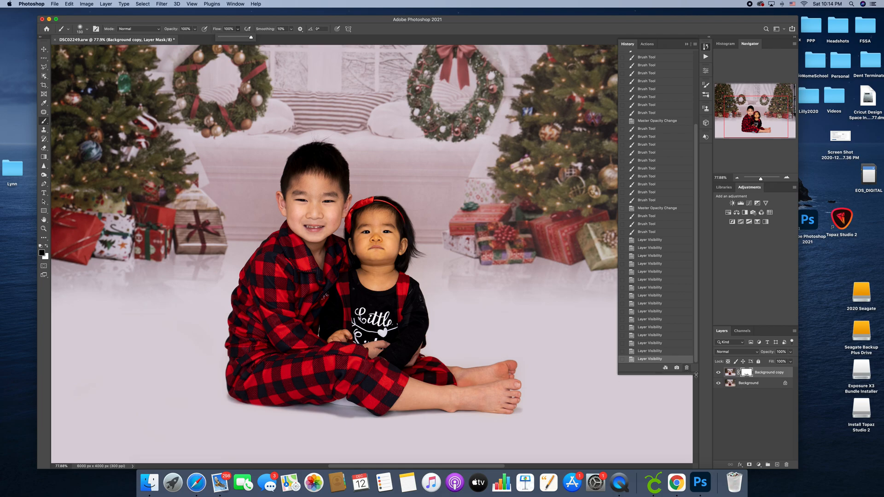
left_click(719, 374)
left_click(719, 373)
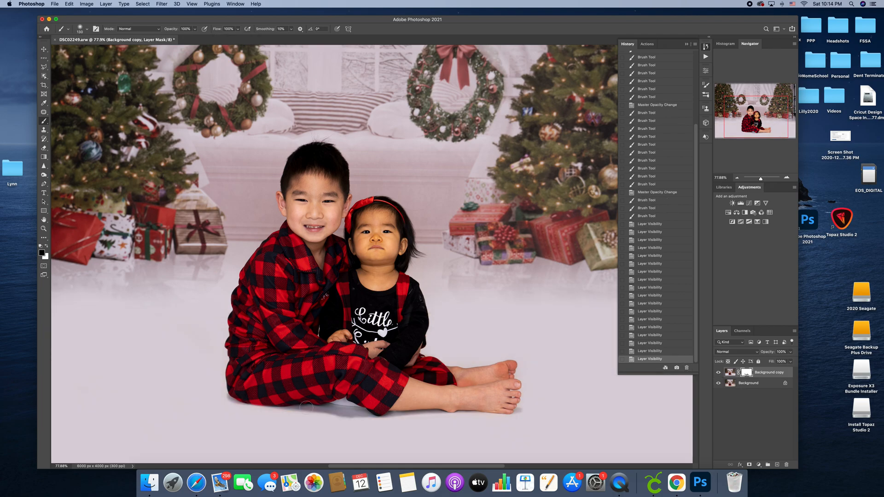
left_click_drag(248, 362, 247, 371)
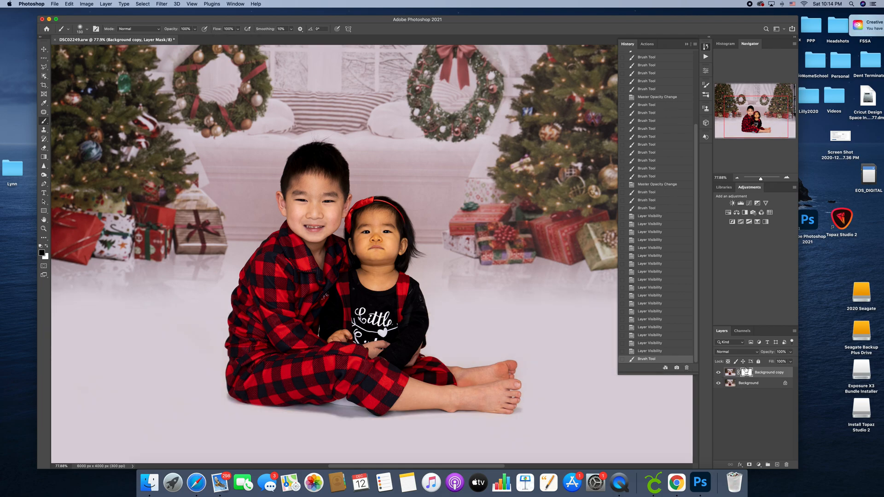
left_click(719, 374)
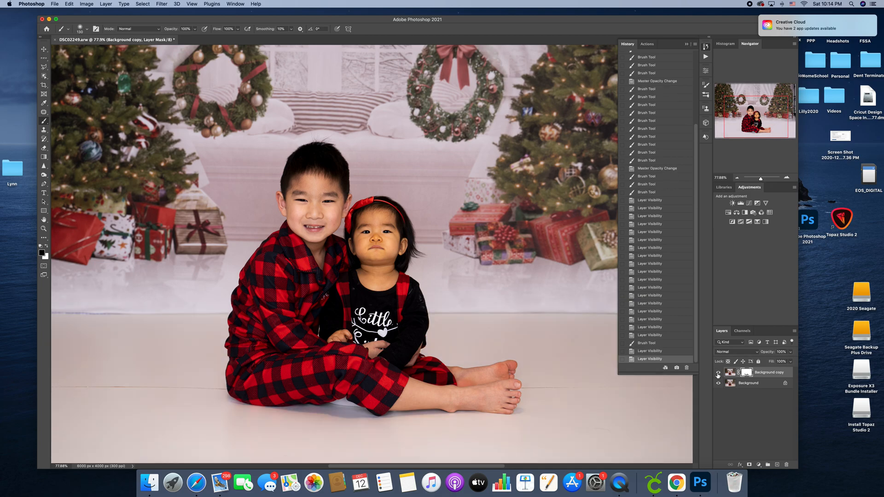
left_click(718, 374)
left_click_drag(494, 401, 499, 401)
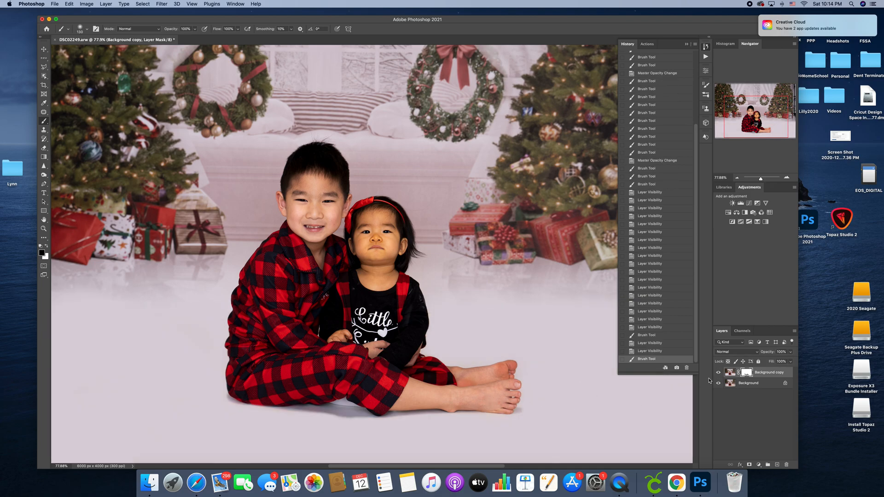
left_click(719, 374)
left_click(719, 374)
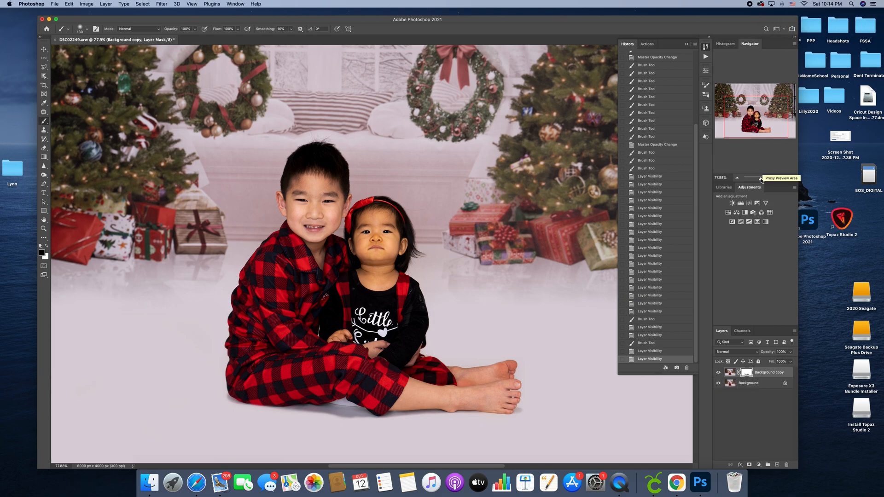
Flatten the image and duplicate the resulting Background layer
left_click_drag(761, 180, 760, 182)
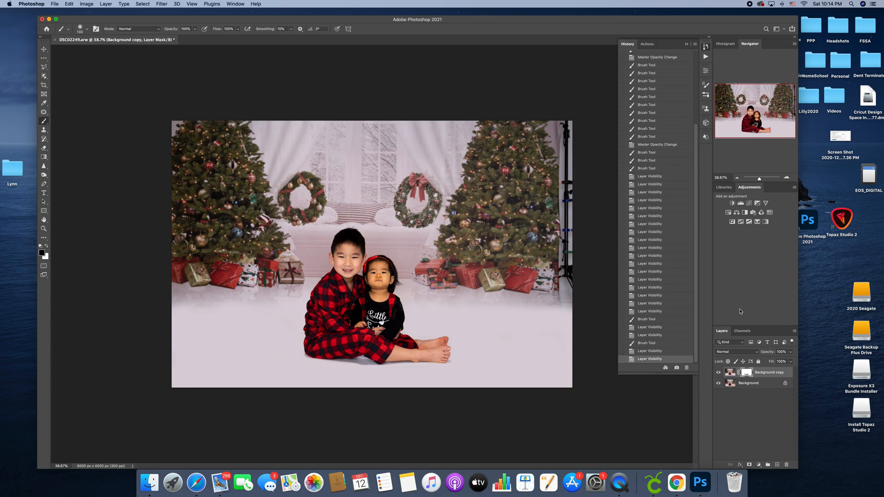
right_click(744, 385)
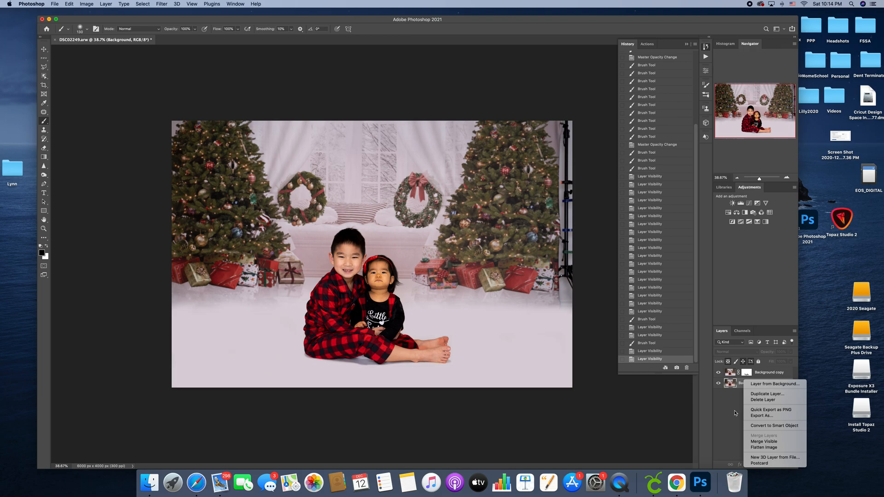
left_click(764, 448)
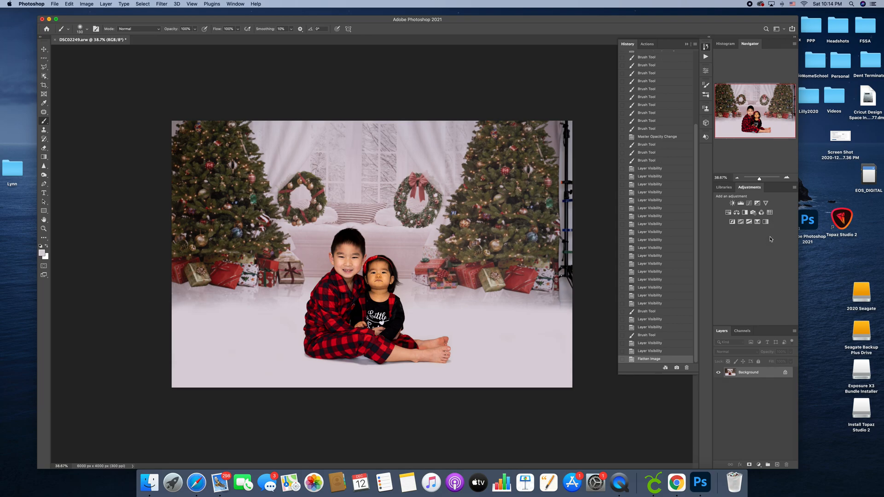
left_click_drag(760, 178, 760, 180)
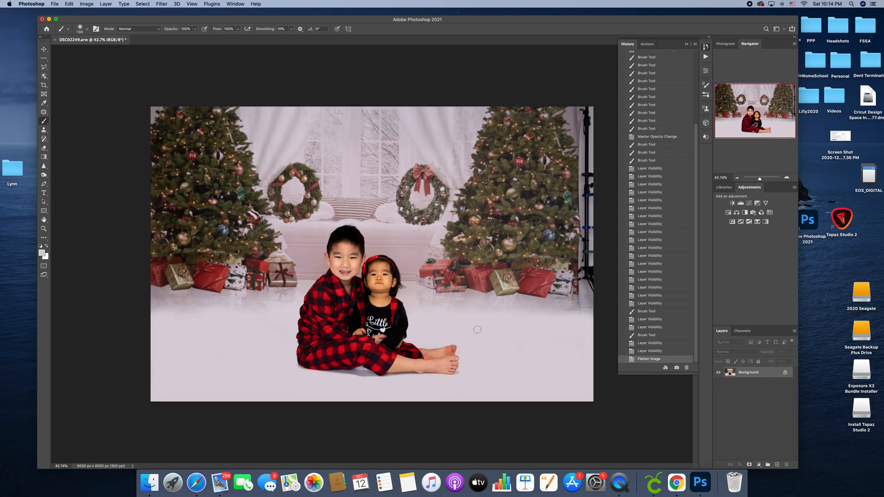
left_click_drag(748, 379, 778, 463)
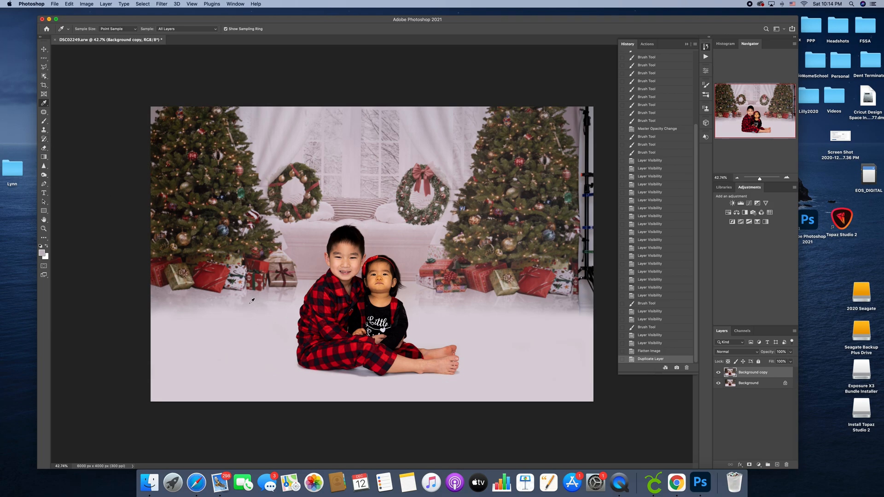
Paint the light floor colour on the duplicate layer on both sides of the children with a 252 px soft brush at 55% flow
left_click(44, 121)
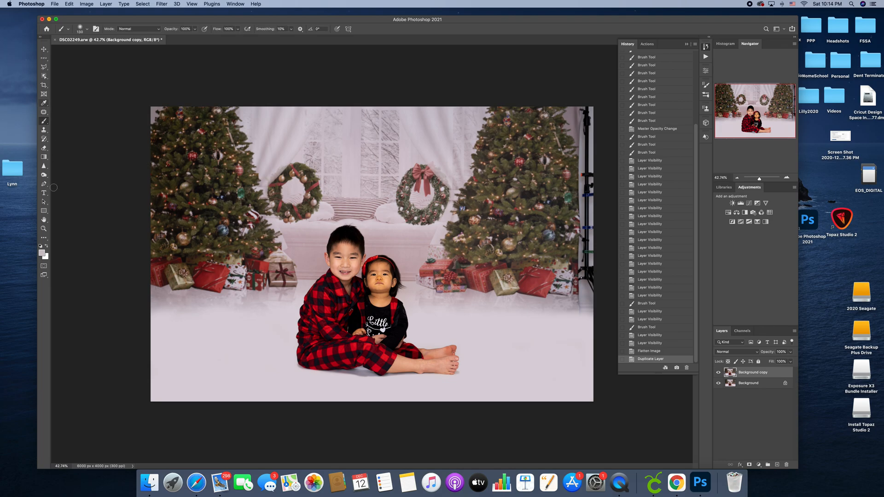
left_click(83, 29)
left_click_drag(110, 51, 110, 50)
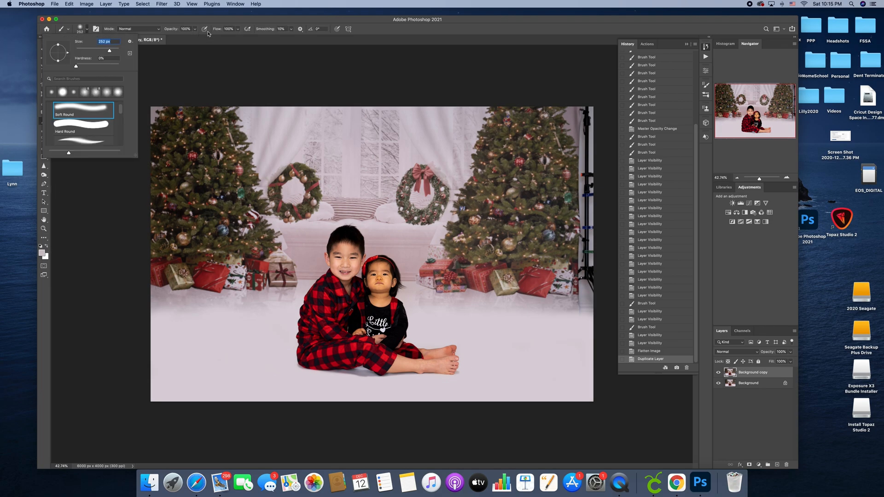
left_click(238, 29)
left_click_drag(233, 38, 225, 39)
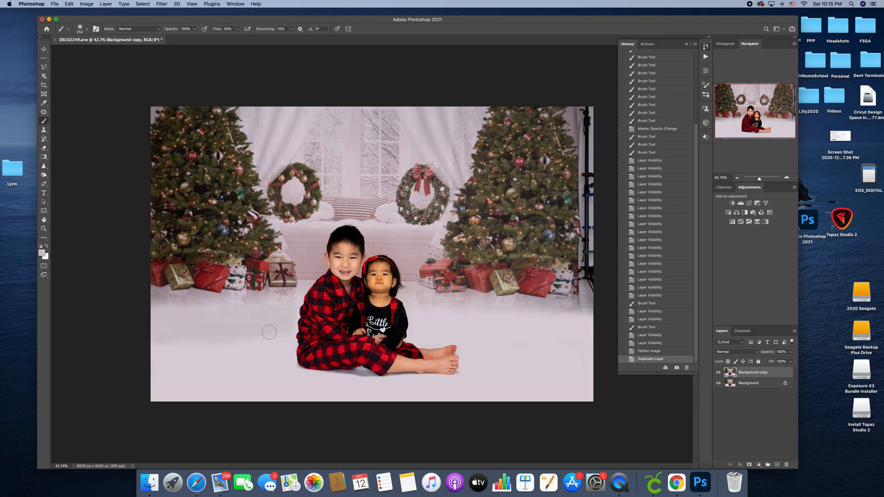
mouse_move(192, 326)
left_mouse_down()
mouse_move(158, 312)
mouse_move(198, 330)
left_mouse_up()
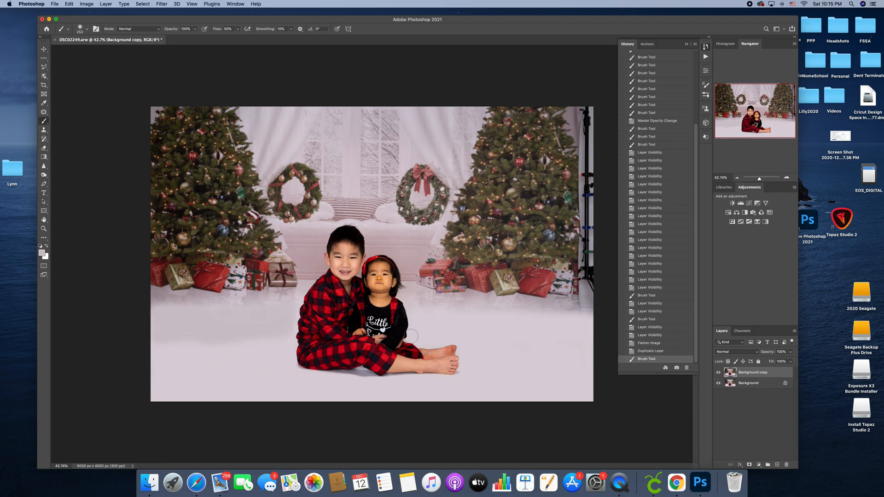
mouse_move(419, 320)
left_mouse_down()
mouse_move(586, 318)
mouse_move(420, 326)
mouse_move(426, 334)
mouse_move(518, 338)
mouse_move(500, 337)
mouse_move(581, 329)
mouse_move(445, 328)
mouse_move(418, 315)
mouse_move(417, 328)
mouse_move(482, 332)
left_mouse_up()
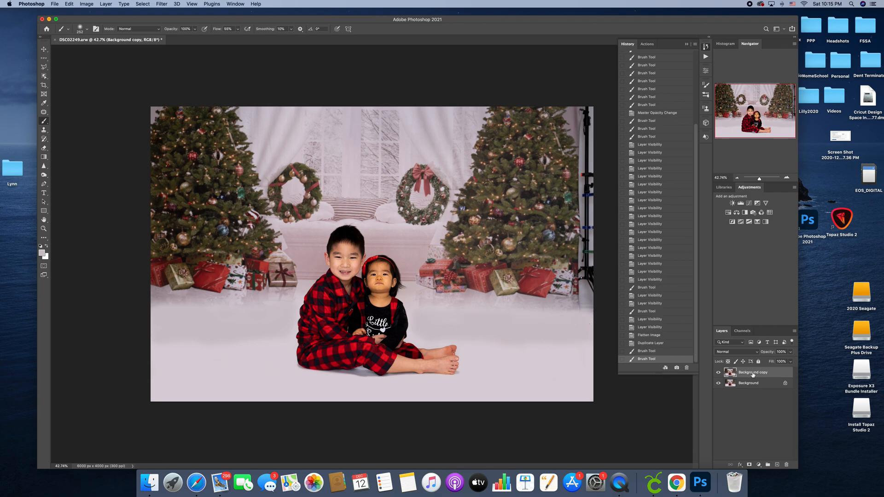
Lower the Background copy layer's opacity to 60% and flatten the image
left_click_drag(792, 356, 779, 363)
left_click_drag(779, 365, 779, 364)
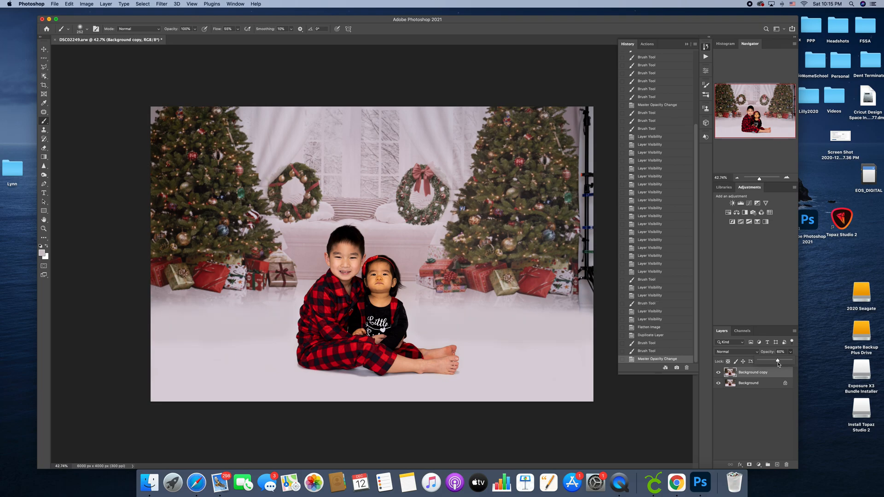
right_click(751, 385)
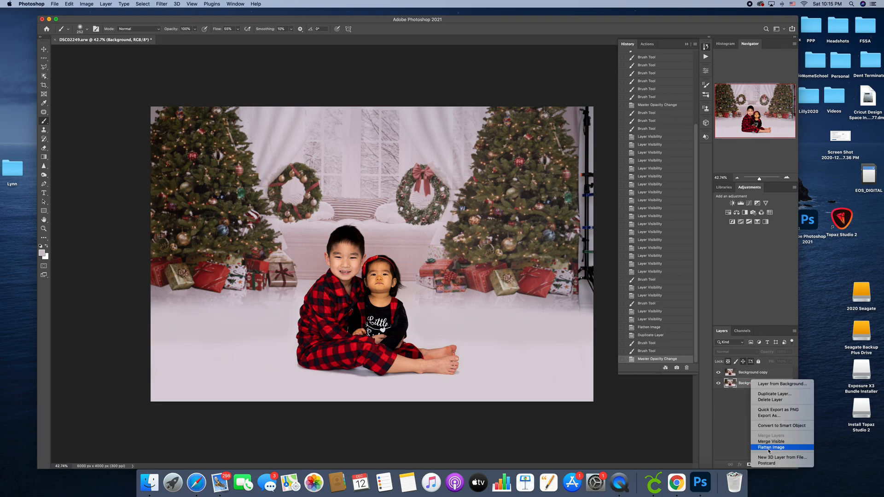
left_click(769, 451)
Duplicate the Background layer and brush the light floor colour over the lower floor on both sides of the children
left_click_drag(777, 374, 776, 466)
left_click(43, 103)
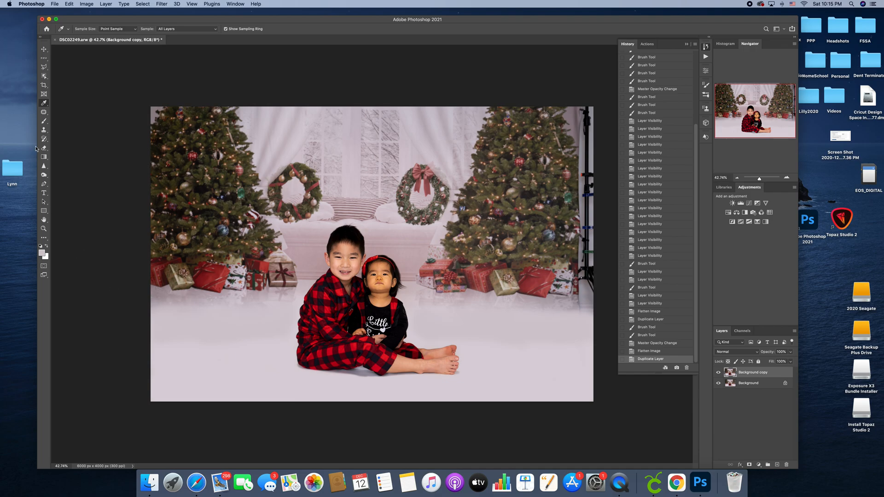
left_click(43, 122)
mouse_move(203, 351)
left_mouse_down()
mouse_move(289, 343)
mouse_move(175, 355)
mouse_move(167, 361)
mouse_move(182, 362)
mouse_move(168, 366)
mouse_move(184, 369)
mouse_move(286, 358)
mouse_move(176, 397)
mouse_move(138, 391)
mouse_move(178, 377)
mouse_move(151, 367)
mouse_move(150, 382)
mouse_move(210, 397)
left_mouse_up()
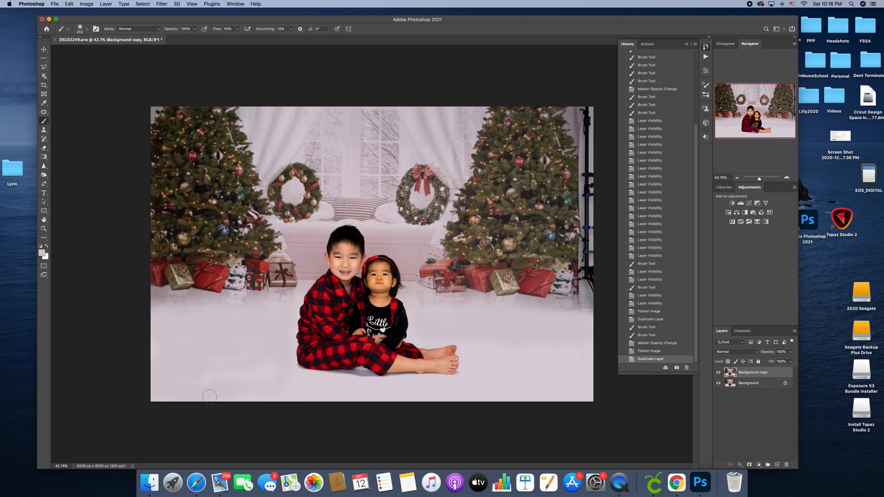
mouse_move(145, 368)
left_mouse_down()
mouse_move(242, 396)
mouse_move(341, 394)
mouse_move(284, 378)
mouse_move(200, 379)
mouse_move(208, 367)
mouse_move(236, 369)
left_mouse_up()
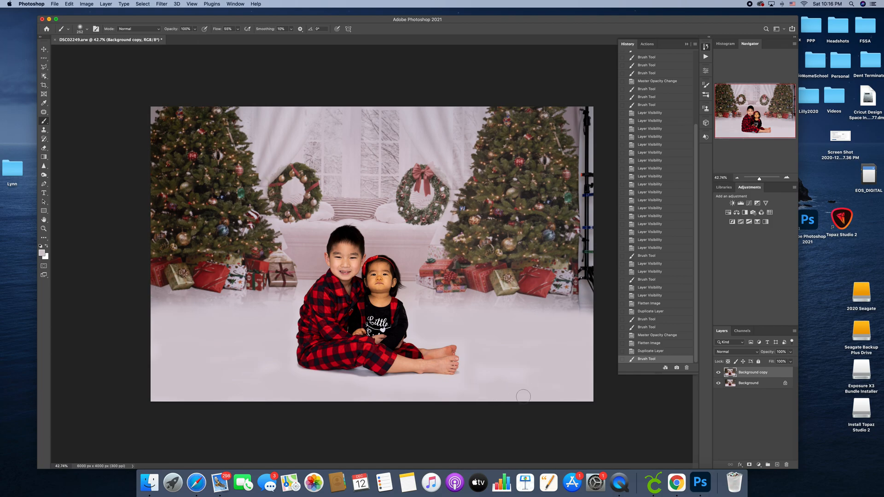
mouse_move(531, 371)
left_mouse_down()
mouse_move(528, 386)
mouse_move(566, 397)
left_mouse_up()
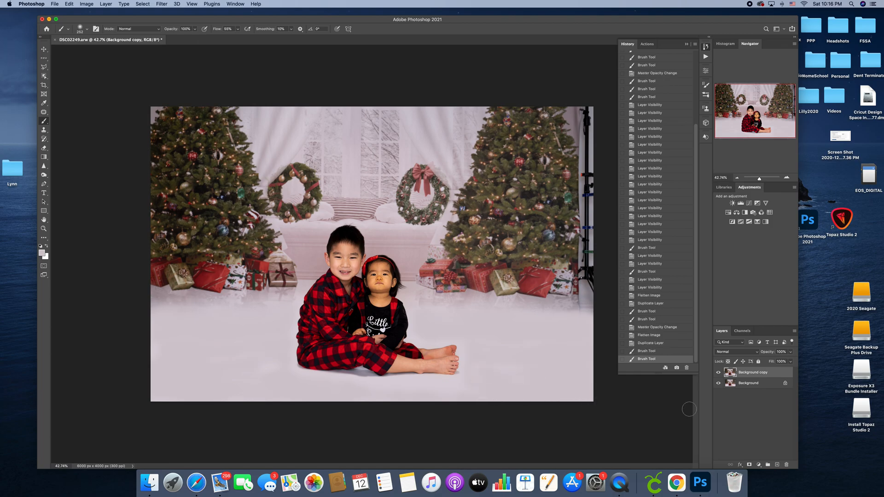
Set the painted copy's opacity to 53%, comparing it with the layer hidden, and flatten the image
left_click(791, 353)
left_click_drag(777, 365, 776, 364)
left_click(717, 376)
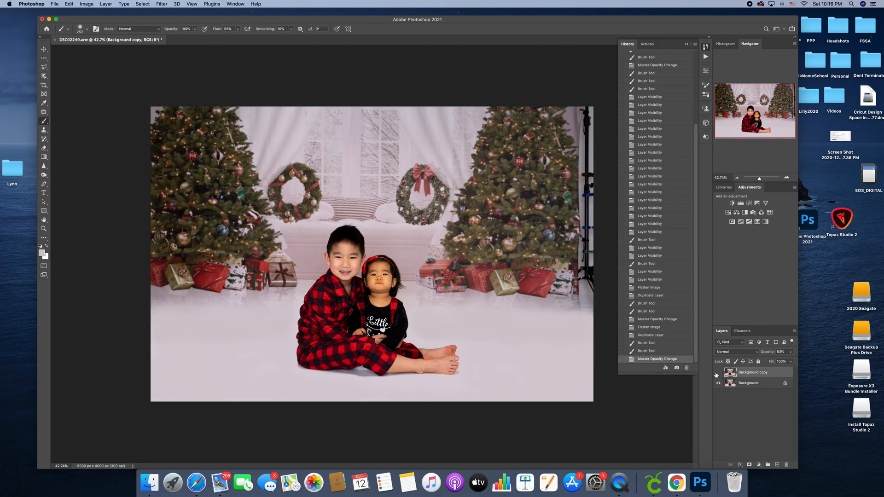
left_click(717, 376)
left_click(717, 375)
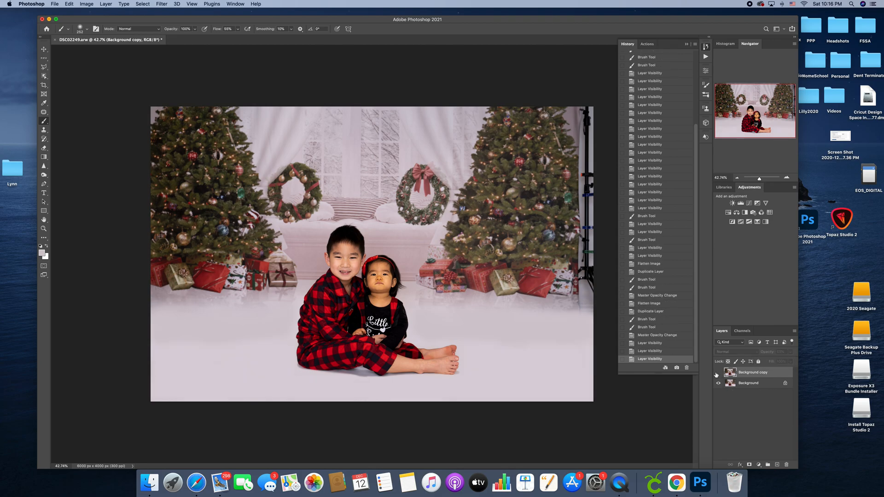
left_click(718, 375)
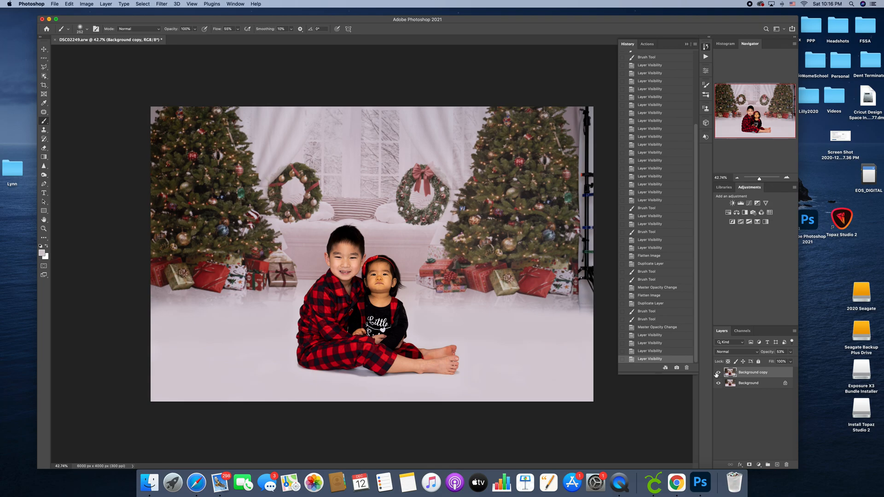
right_click(748, 384)
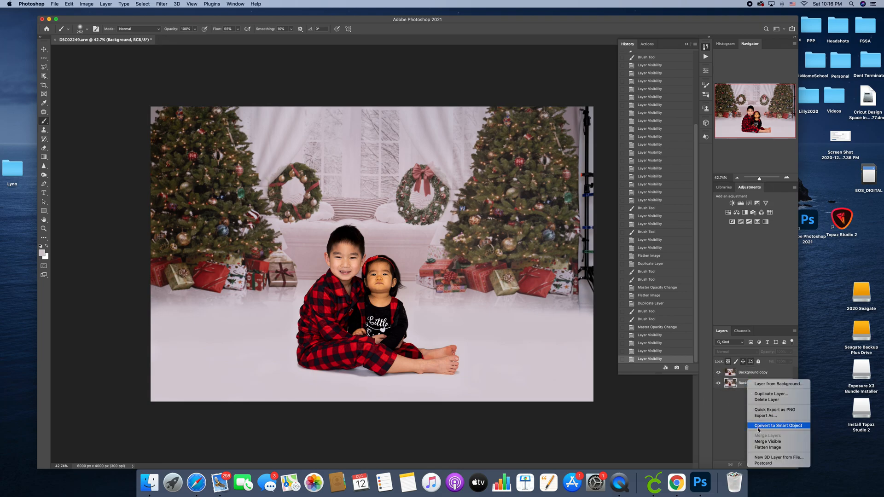
Try patching the area beside the boy with the Patch tool and undo the patch
left_click(43, 112)
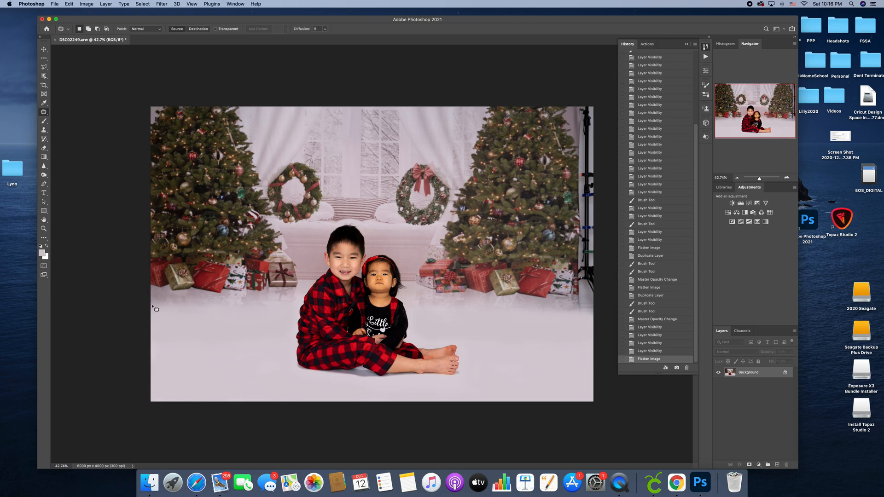
left_click_drag(160, 304, 148, 311)
left_click(165, 325)
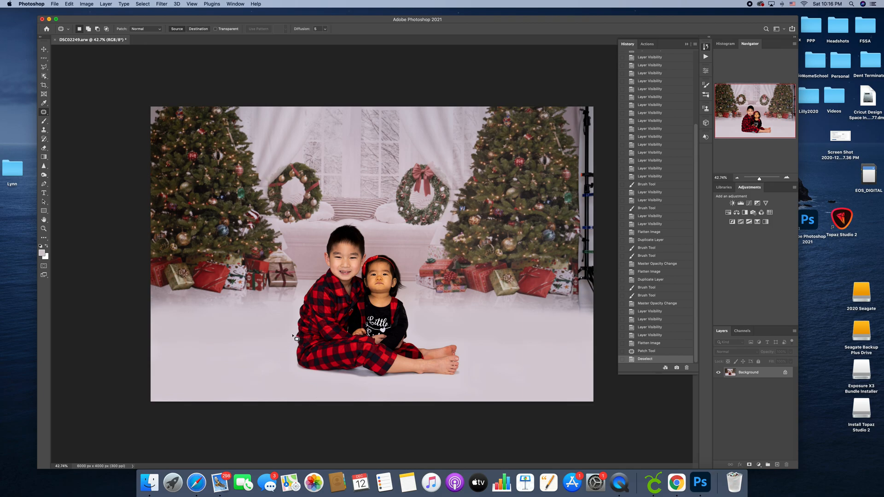
mouse_move(306, 330)
left_mouse_down()
mouse_move(324, 347)
mouse_move(305, 328)
mouse_move(246, 347)
left_mouse_up()
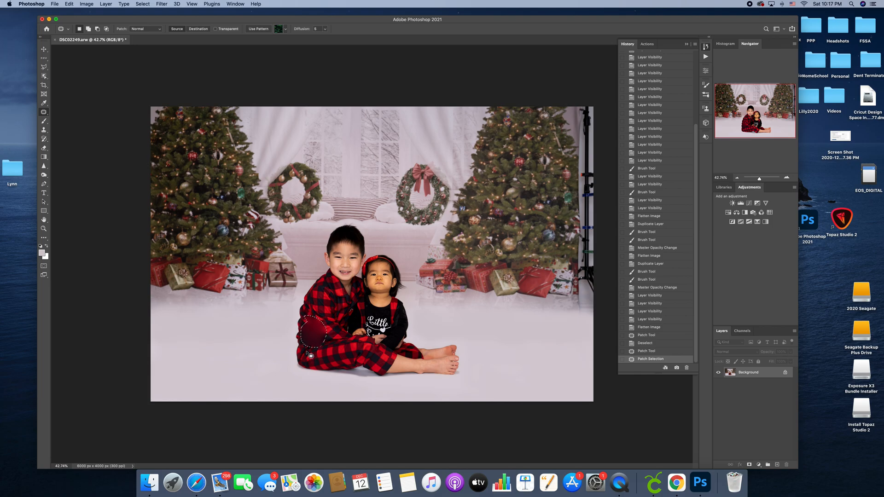
left_click(643, 352)
left_click(644, 346)
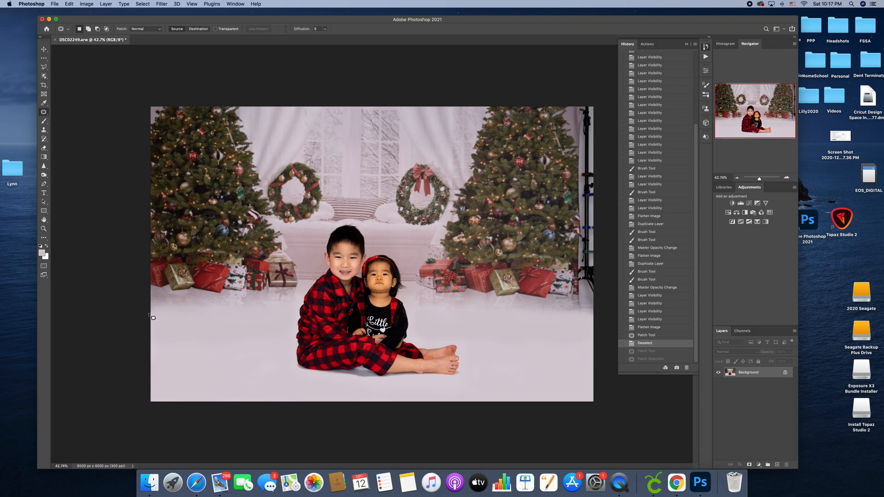
mouse_move(151, 337)
left_mouse_down()
mouse_move(194, 342)
mouse_move(147, 333)
left_mouse_up()
Duplicate the Background layer and patch the upper floor left of the children with cleaner floor from below, clearing the selection
left_click_drag(751, 378, 777, 465)
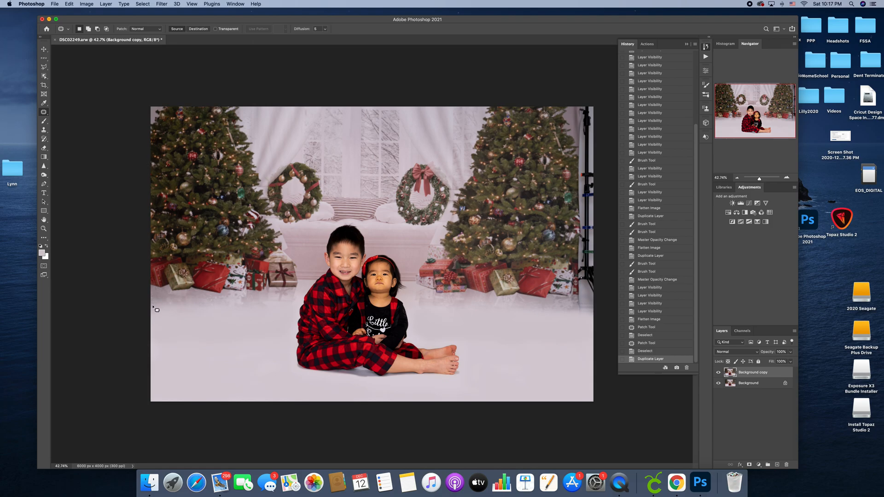
mouse_move(152, 306)
left_mouse_down()
mouse_move(172, 333)
mouse_move(264, 332)
mouse_move(293, 328)
mouse_move(298, 310)
mouse_move(291, 302)
mouse_move(153, 303)
left_mouse_up()
left_click_drag(232, 322, 235, 367)
key("super+d")
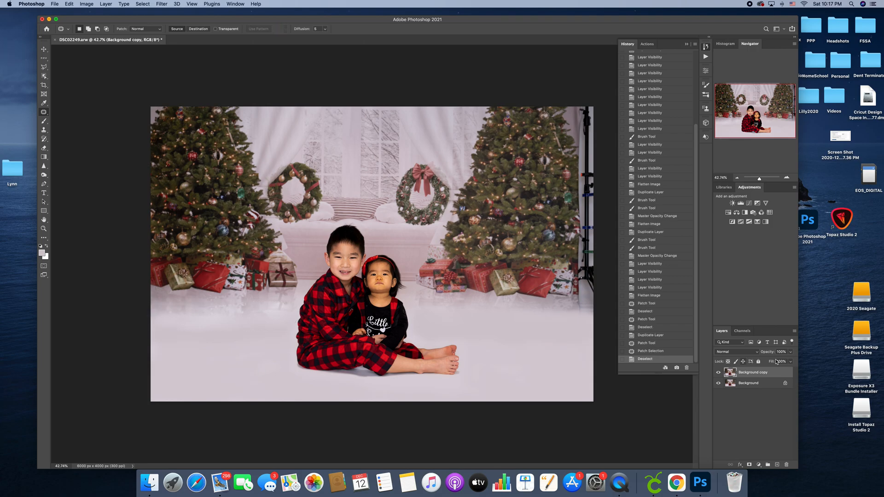
Lower the patched copy's opacity to 30%, comparing it with the layer hidden, and flatten the image
left_click(791, 362)
left_click_drag(777, 363, 777, 363)
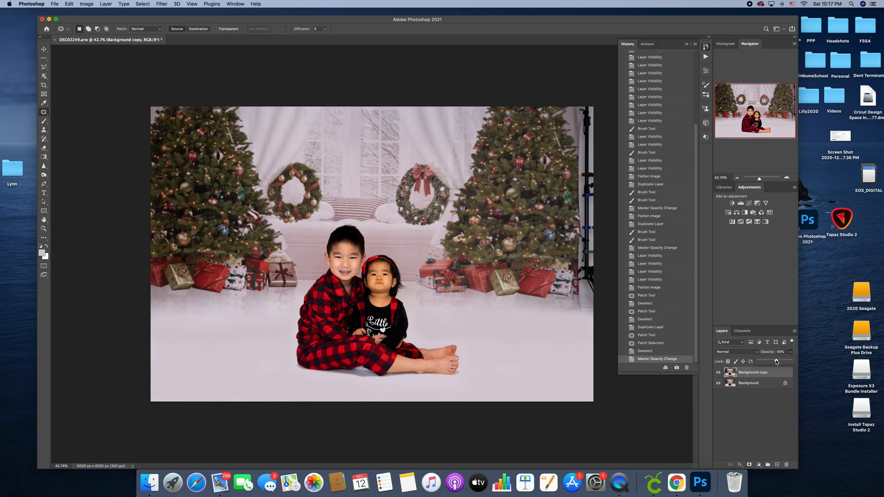
left_click_drag(772, 364, 771, 365)
left_click(718, 373)
left_click(718, 373)
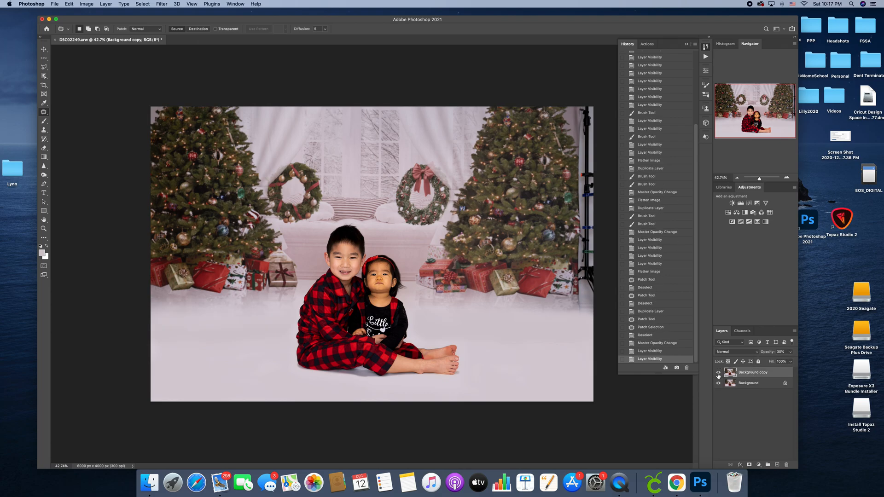
right_click(754, 389)
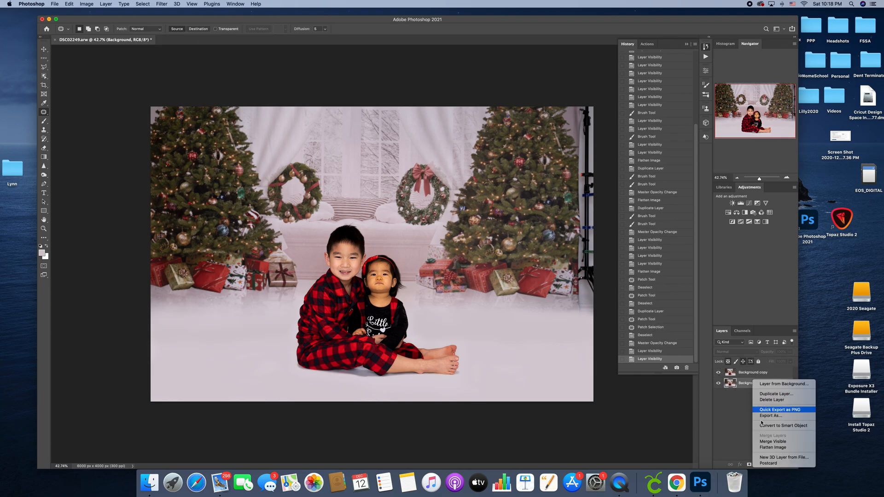
left_click(757, 444)
Duplicate the Background layer and patch the upper floor right of the children with floor from below, clearing the selection
left_click_drag(750, 380, 778, 464)
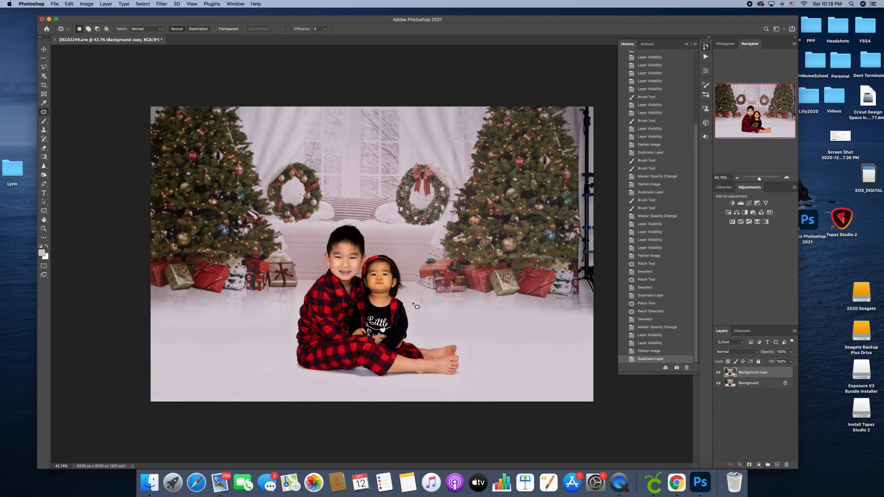
mouse_move(422, 307)
left_mouse_down()
mouse_move(409, 311)
mouse_move(418, 325)
mouse_move(500, 335)
mouse_move(583, 331)
left_mouse_up()
mouse_move(599, 315)
left_mouse_down()
mouse_move(565, 313)
mouse_move(571, 369)
left_mouse_up()
key("super+d")
Set the Background copy layer's opacity to 35% and flatten the image
left_click(791, 352)
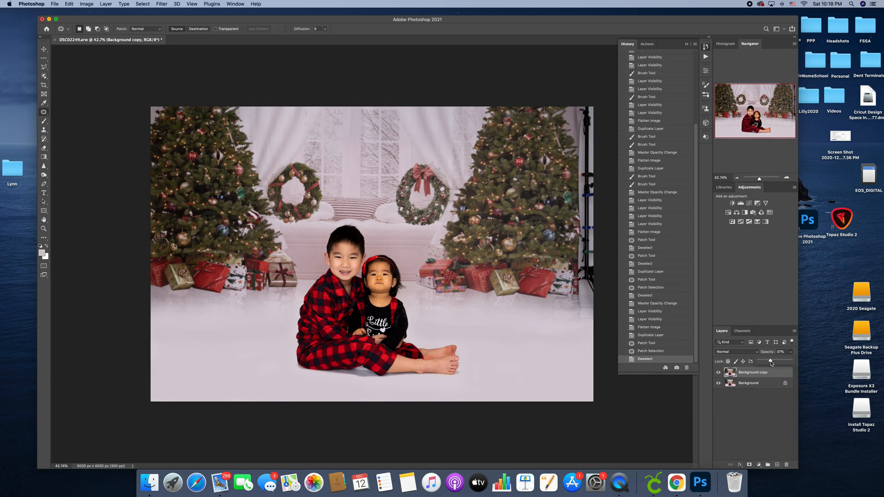
left_click_drag(770, 363, 770, 363)
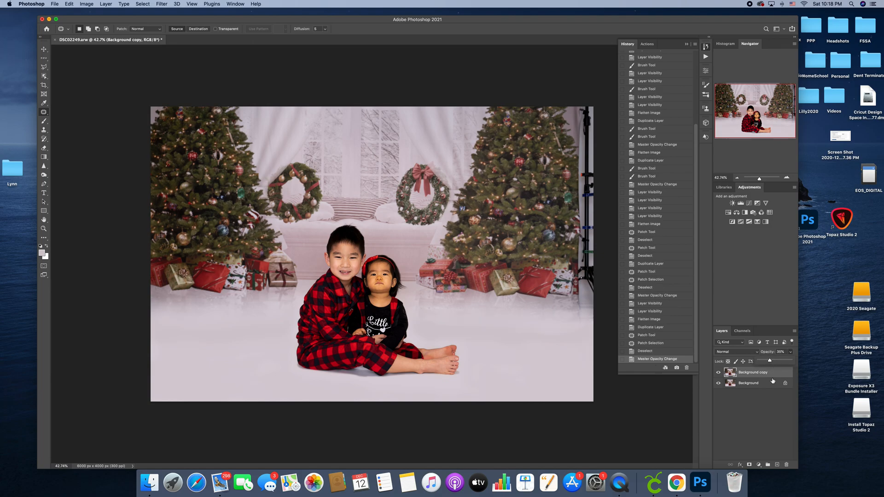
right_click(766, 383)
left_click(776, 447)
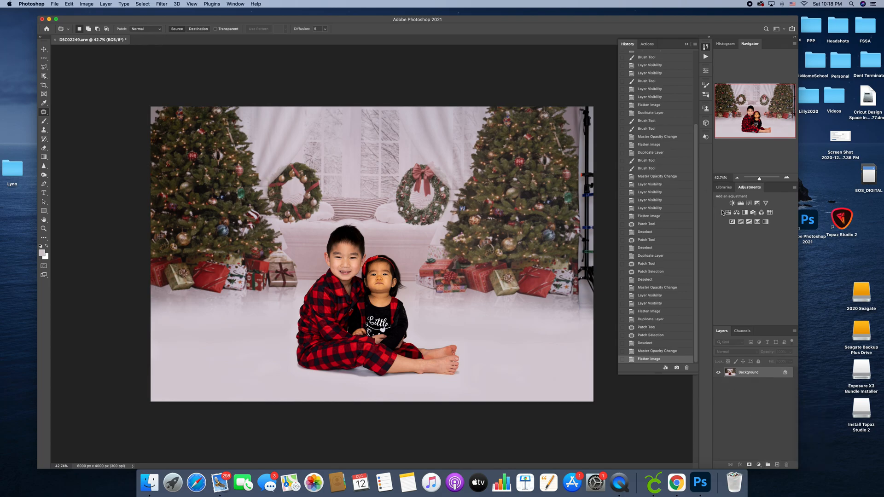
Crop the image to a landscape 4:5 (8:10) ratio centred on the scene, trimming both sides
left_click(44, 85)
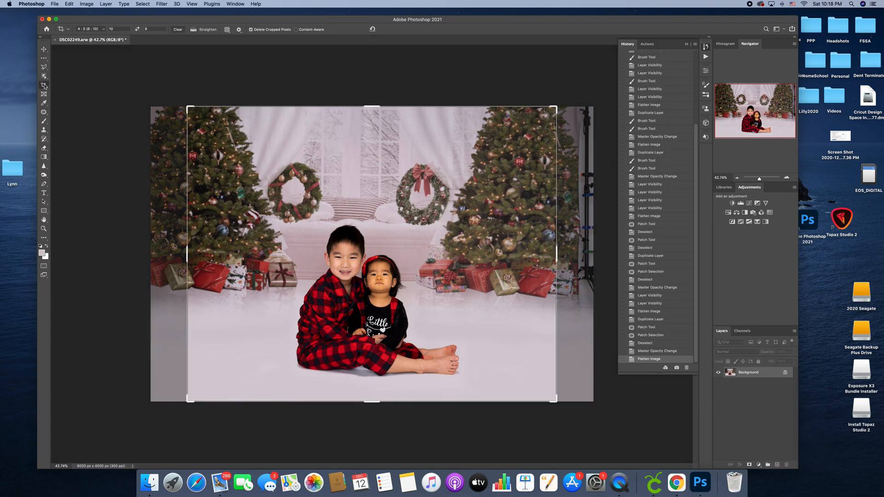
left_click(457, 256)
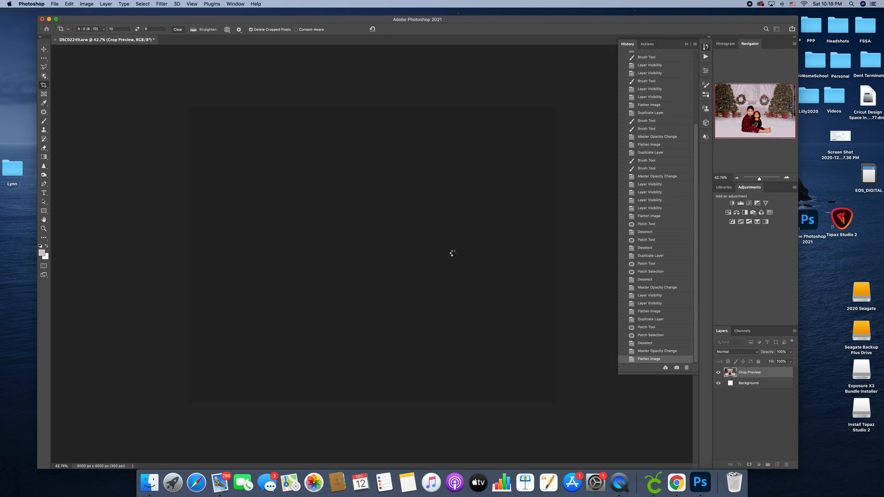